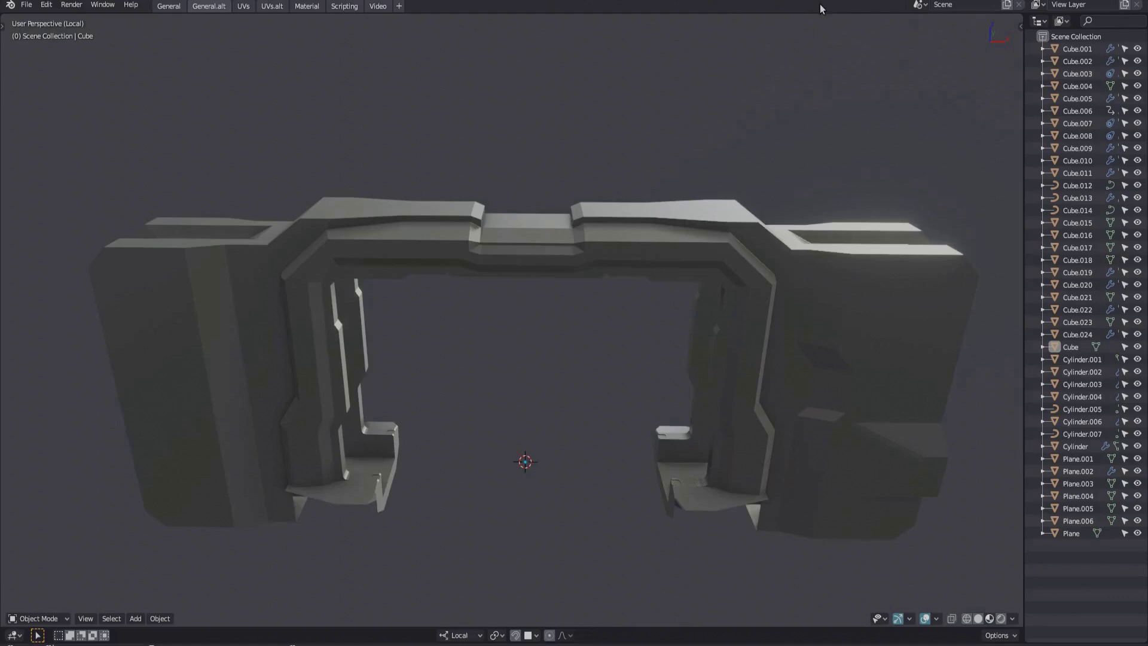
scroll(680, 256, "up", 3)
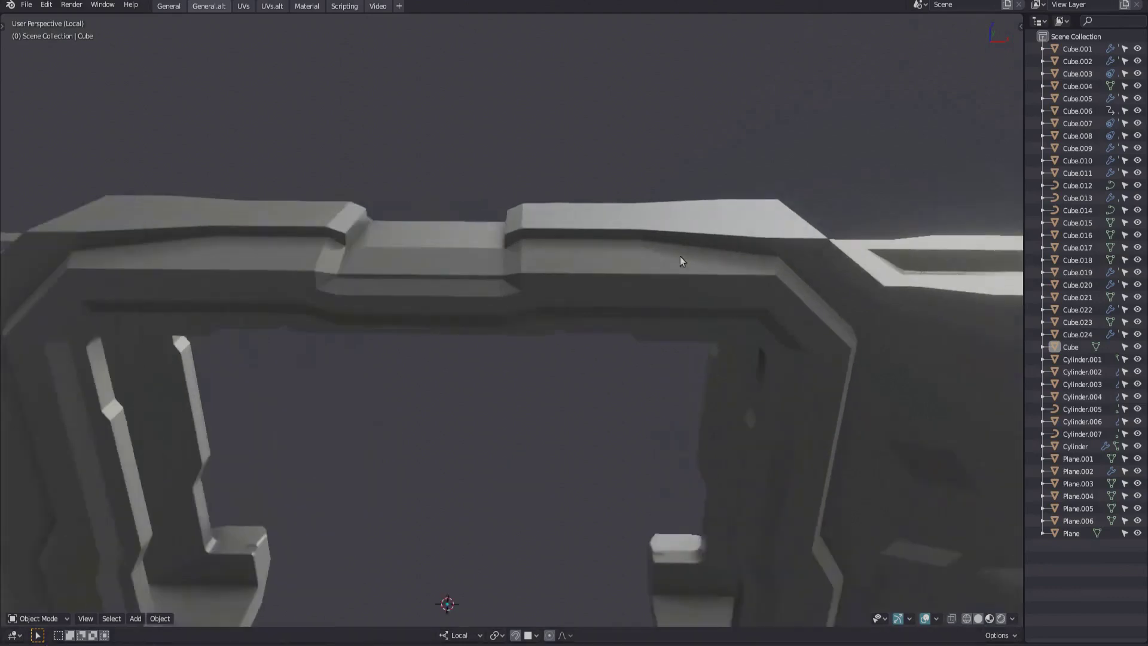
Select the gate object and switch it into Edit Mode.
left_click(628, 265)
key("ctrl+Tab")
left_click(728, 287)
mouse_move(694, 291)
middle_mouse_down()
mouse_move(559, 269)
mouse_move(584, 333)
middle_mouse_up()
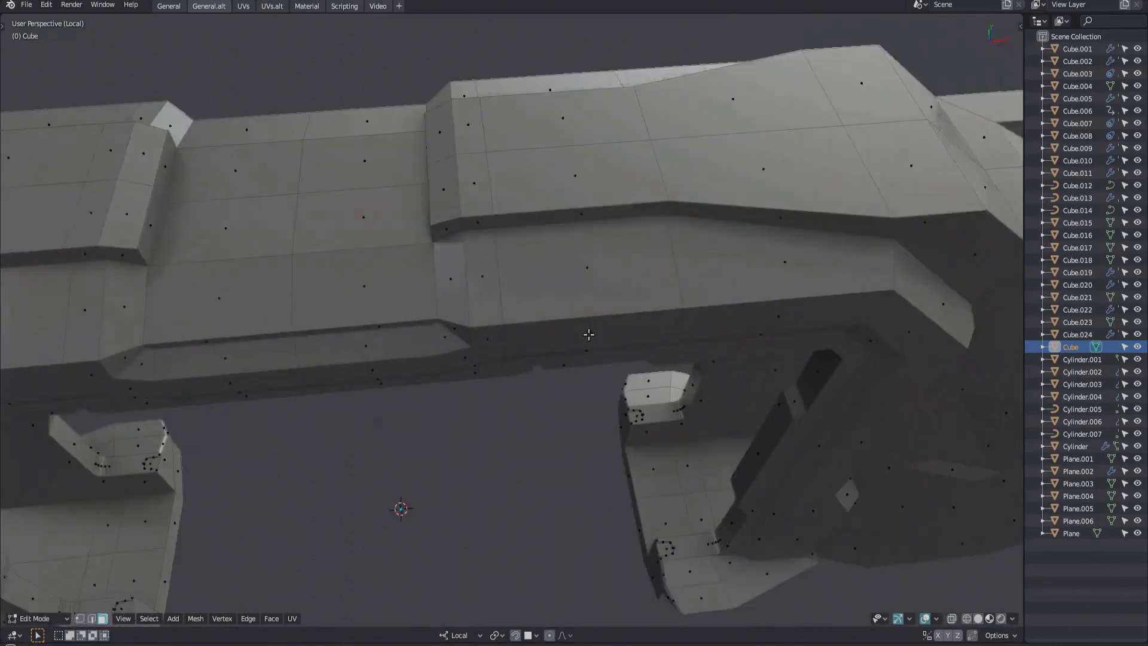
scroll(458, 227, "up", 2)
Select a strip of faces along the arch top and preview the Align pie.
left_click(944, 261, "ctrl")
middle_click_drag(944, 261, 514, 313)
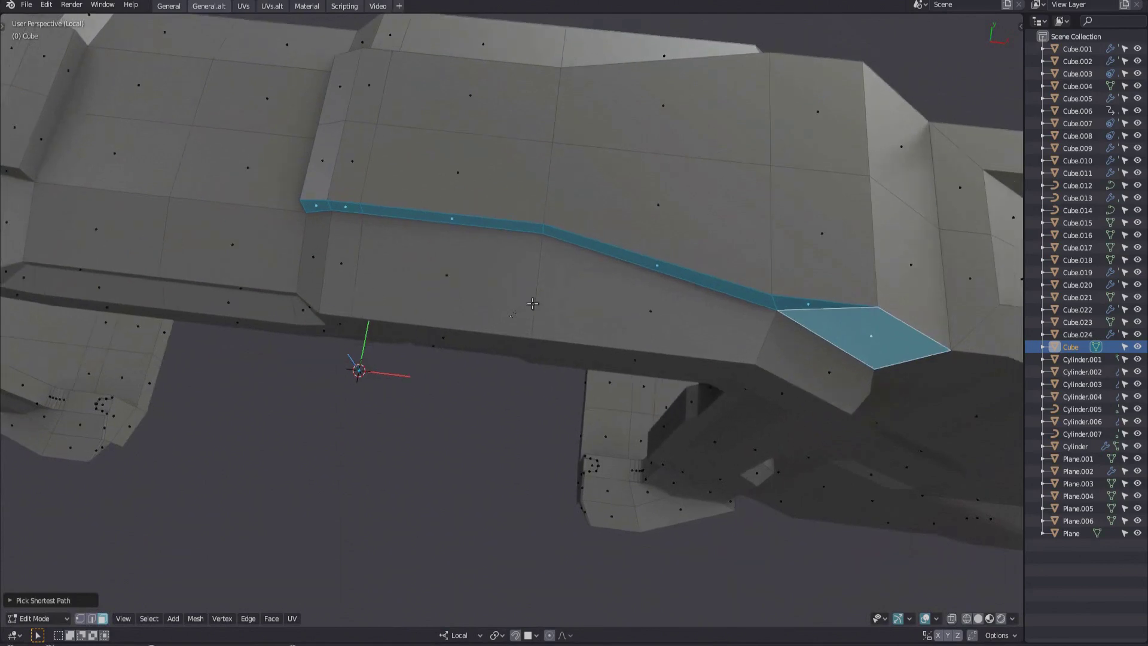
middle_click_drag(368, 380, 584, 351)
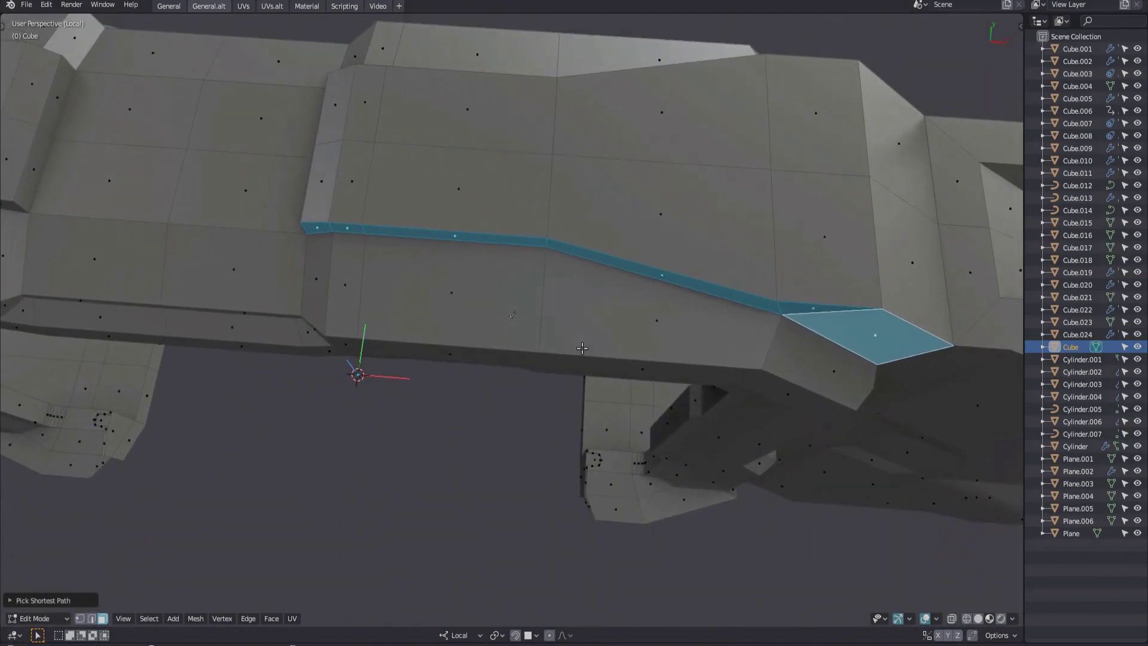
key("alt+x")
left_click(661, 345)
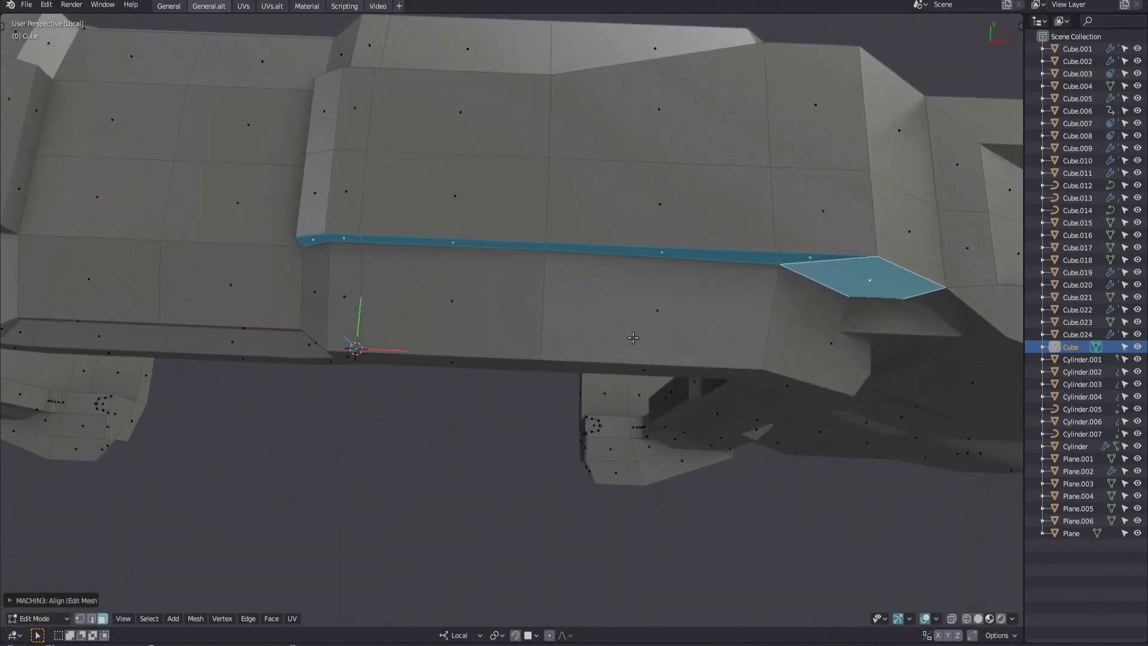
middle_click_drag(662, 344, 644, 319)
Align the top face strip to its minimum Y position.
key("alt+x")
left_click(581, 320)
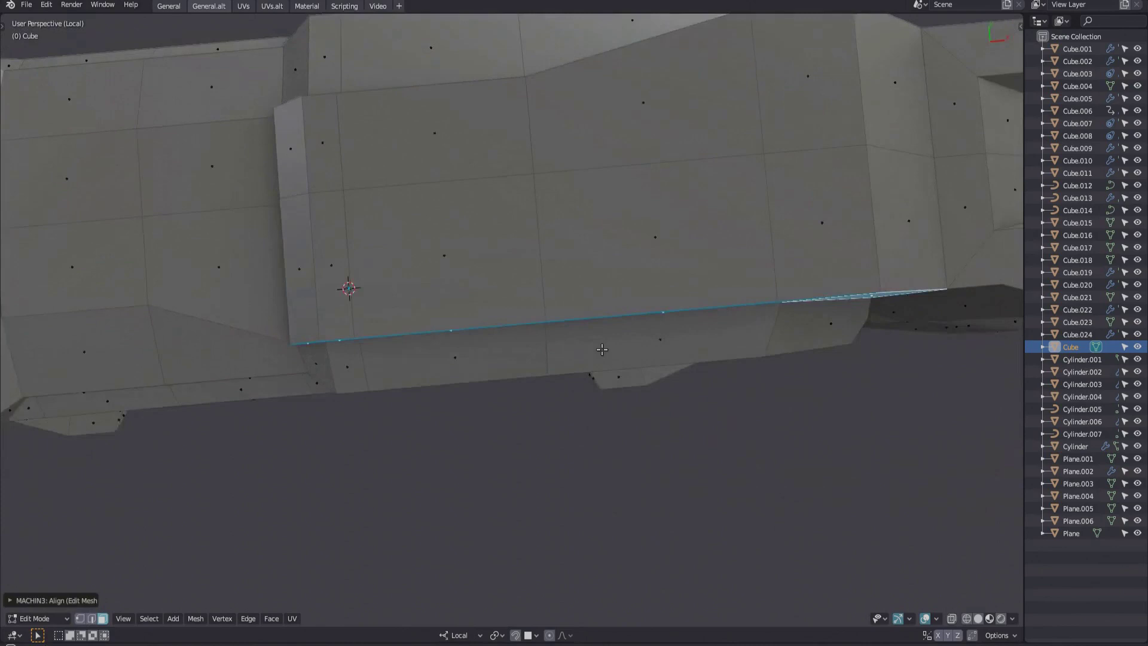
middle_click_drag(341, 410, 570, 324)
key("alt+x")
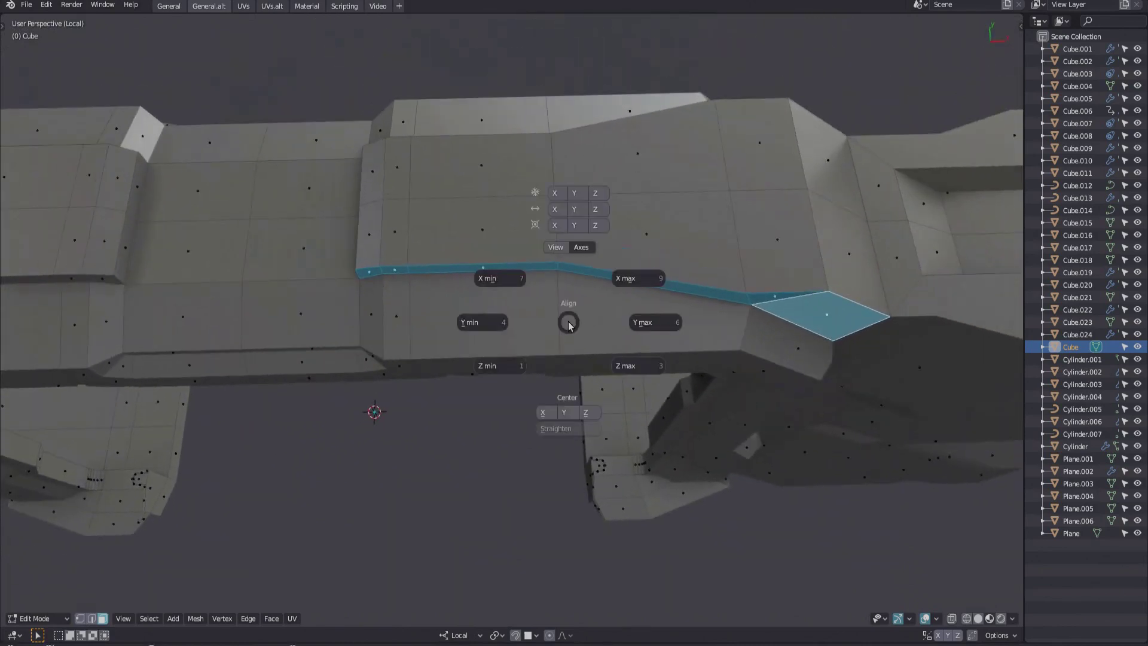
left_click(562, 252)
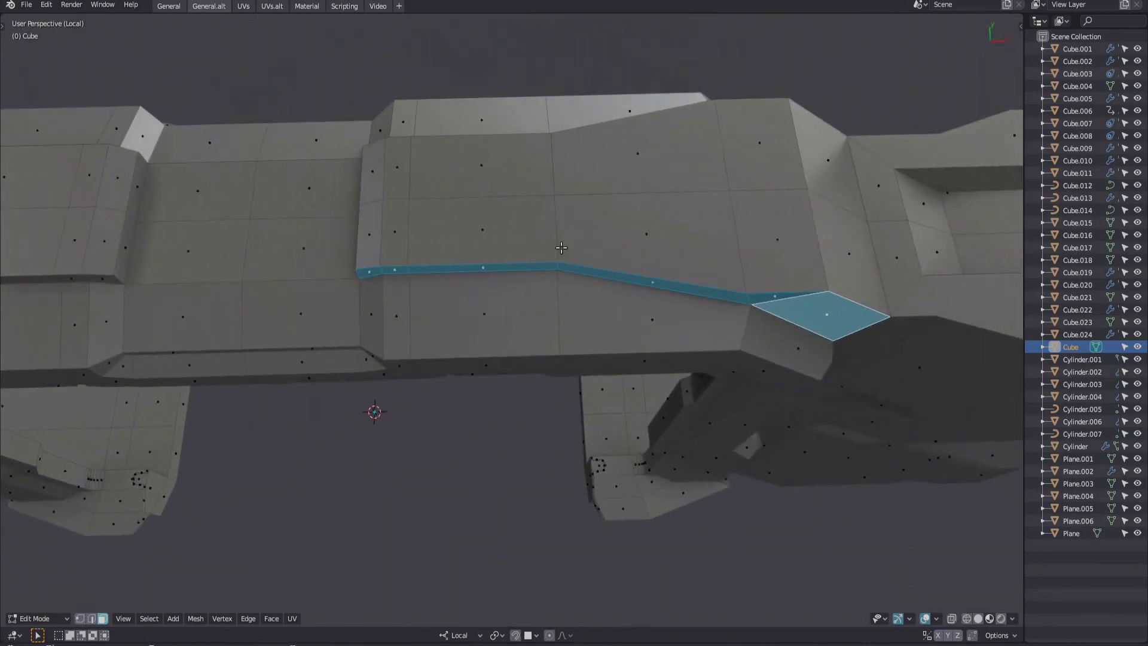
middle_click_drag(563, 254, 551, 411)
Straighten the sloped edge loop with the Align pie and move it sideways.
key("alt+x")
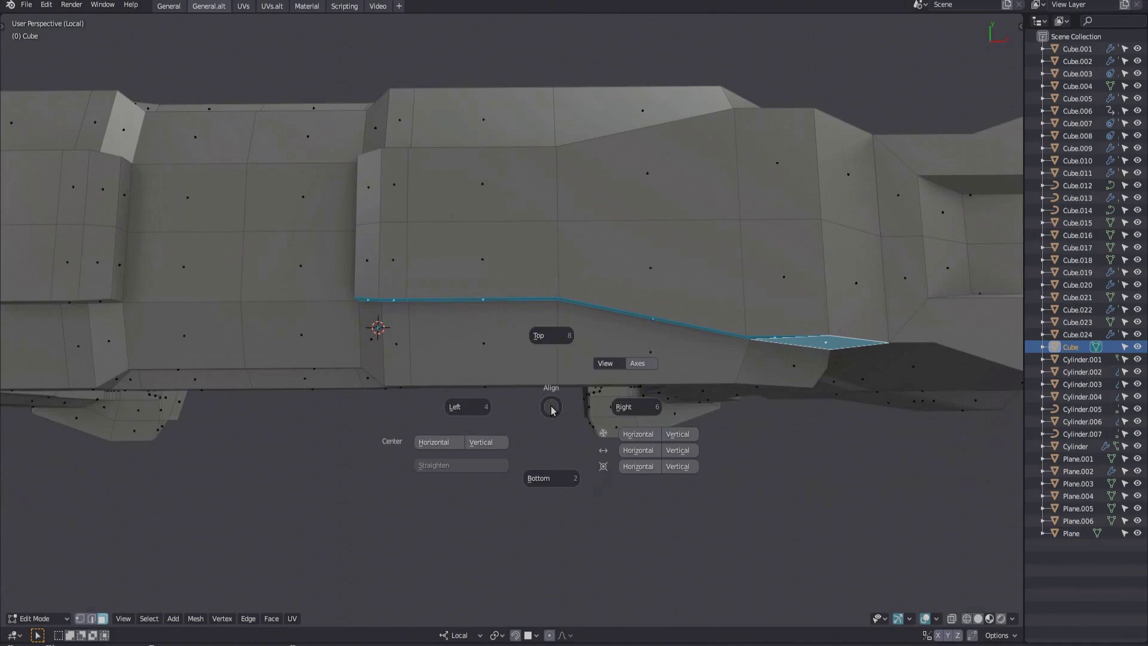
left_click(542, 334)
key("ctrl+z")
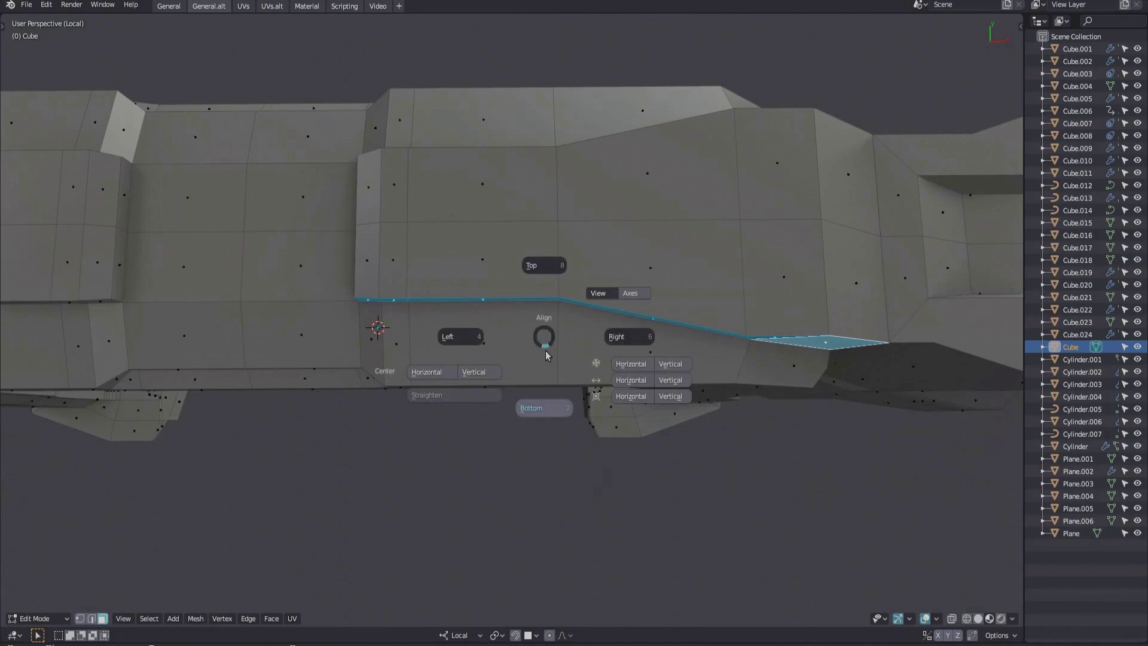
mouse_move(543, 334)
middle_mouse_down()
mouse_move(544, 358)
mouse_move(539, 318)
middle_mouse_up()
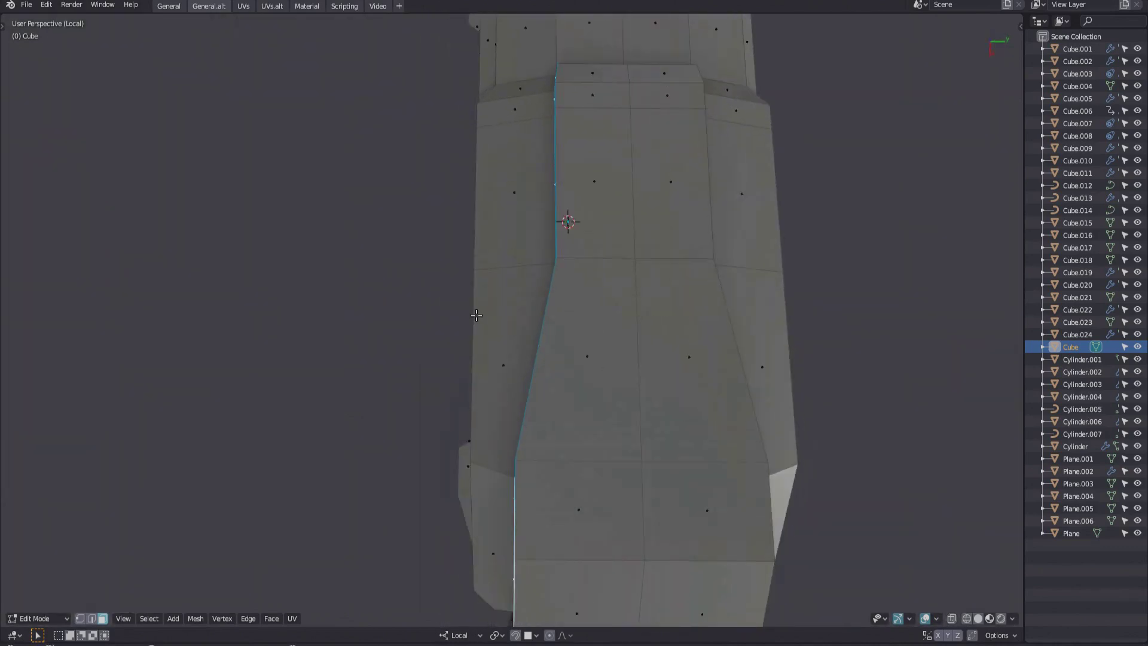
key("alt+a")
left_click(594, 324)
key("g")
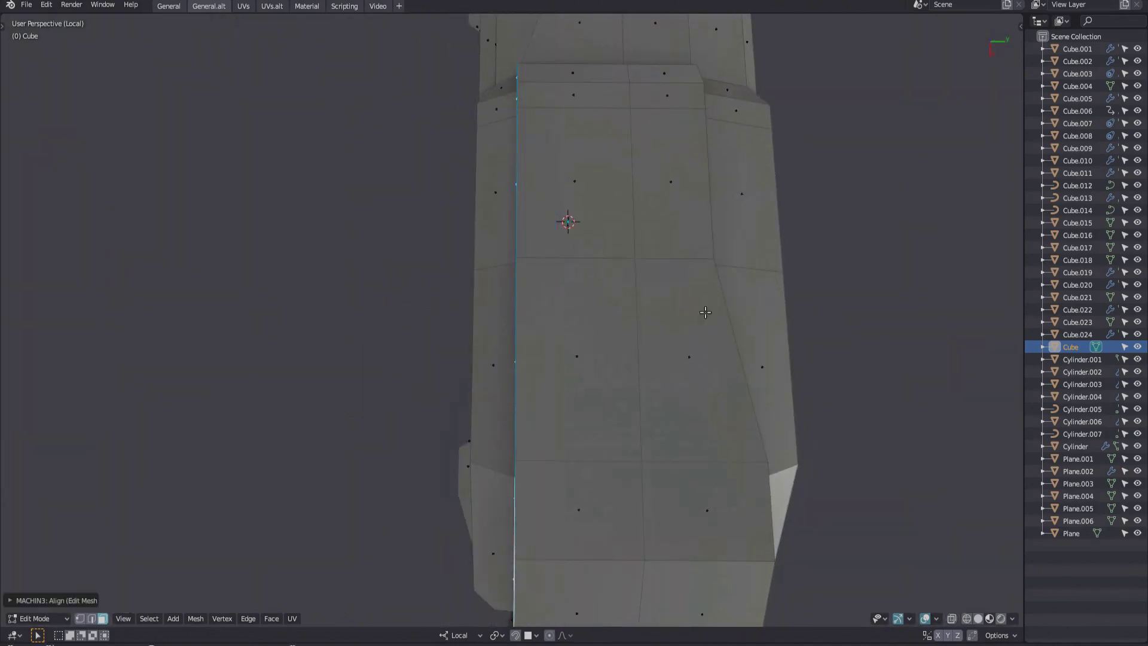
left_click(705, 311)
Re-align the edge loop and select a face on the arch front.
key("alt+a")
left_click(595, 324)
mouse_move(594, 323)
middle_mouse_down()
mouse_move(567, 283)
mouse_move(355, 302)
middle_mouse_up()
left_click(355, 302)
mouse_move(712, 263)
middle_mouse_down()
mouse_move(618, 344)
mouse_move(618, 463)
middle_mouse_up()
Flatten the front face strip onto its bottom edge, comparing with undo and redo.
key("alt+a")
left_click(549, 372)
key("alt+a")
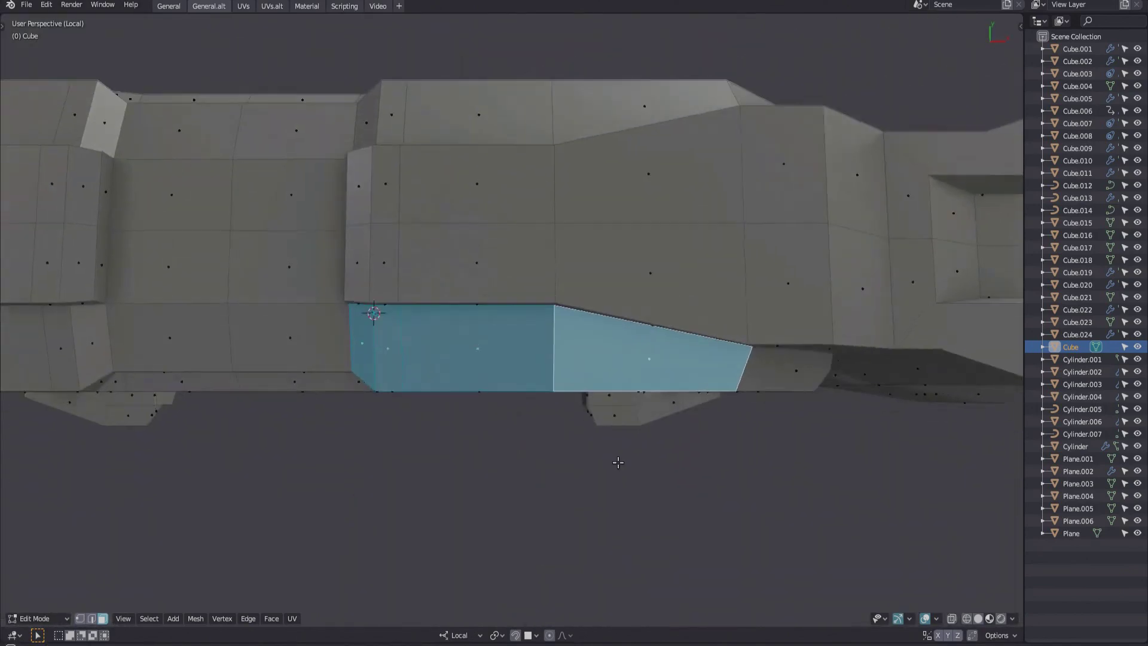
key("alt+a")
left_click(624, 576)
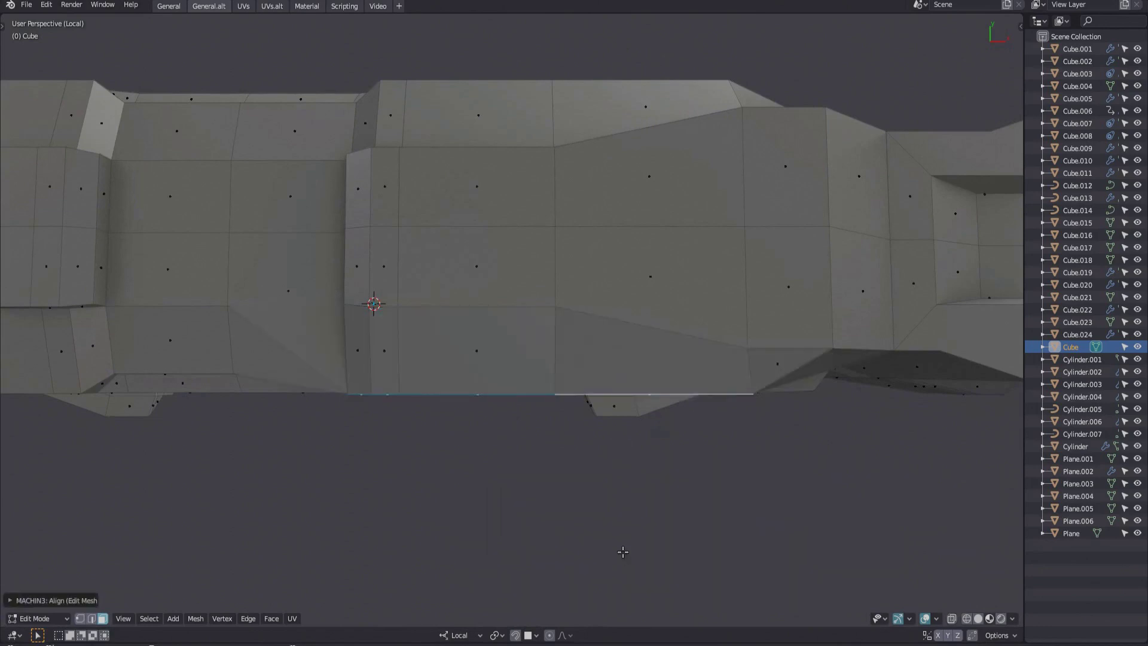
middle_click_drag(623, 551, 610, 415)
key("ctrl+z")
key("ctrl+shift+z")
Toggle the flattening with undo/redo, then preview the Align pie's Axes options before returning to View.
key("ctrl+z")
key("ctrl+shift+z")
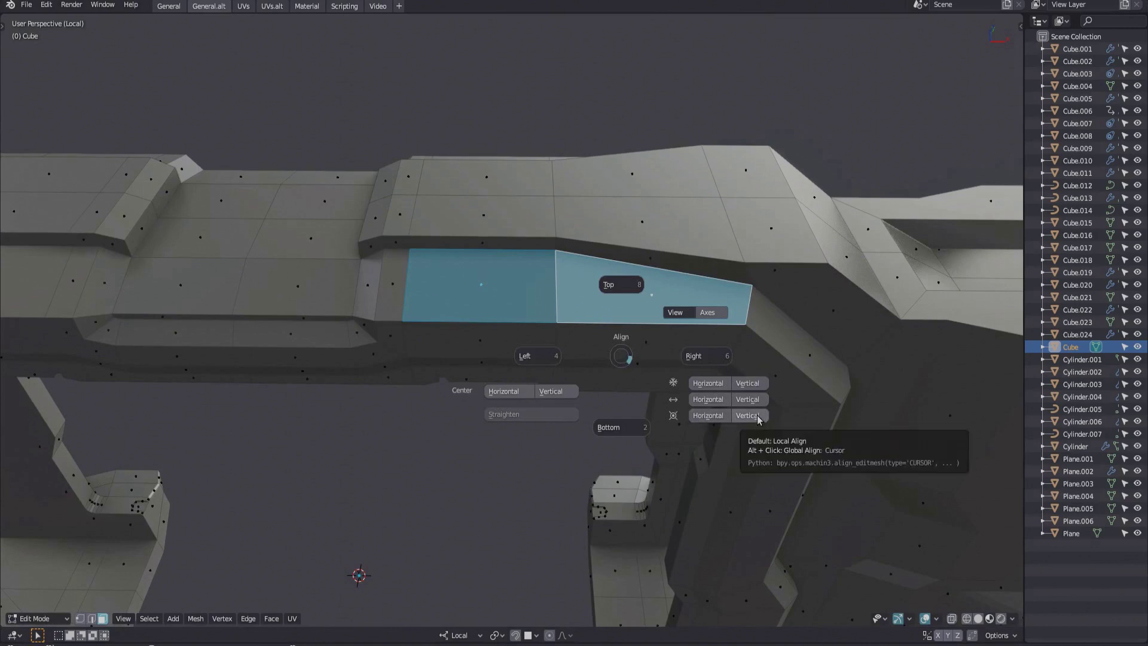
left_click(709, 312)
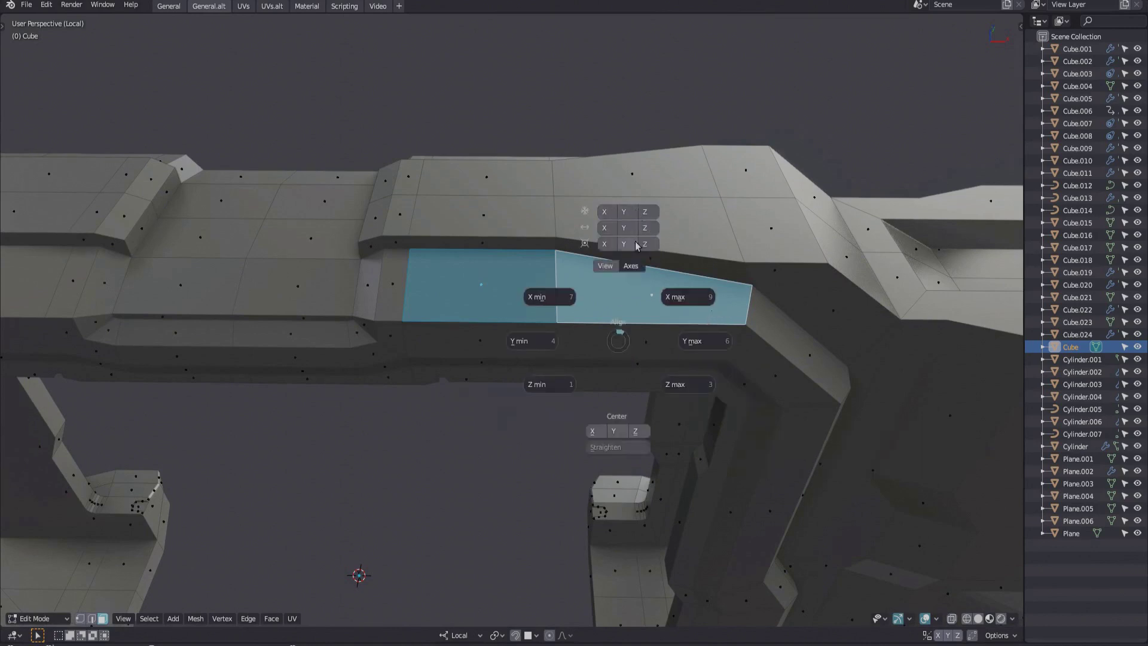
left_click(605, 266)
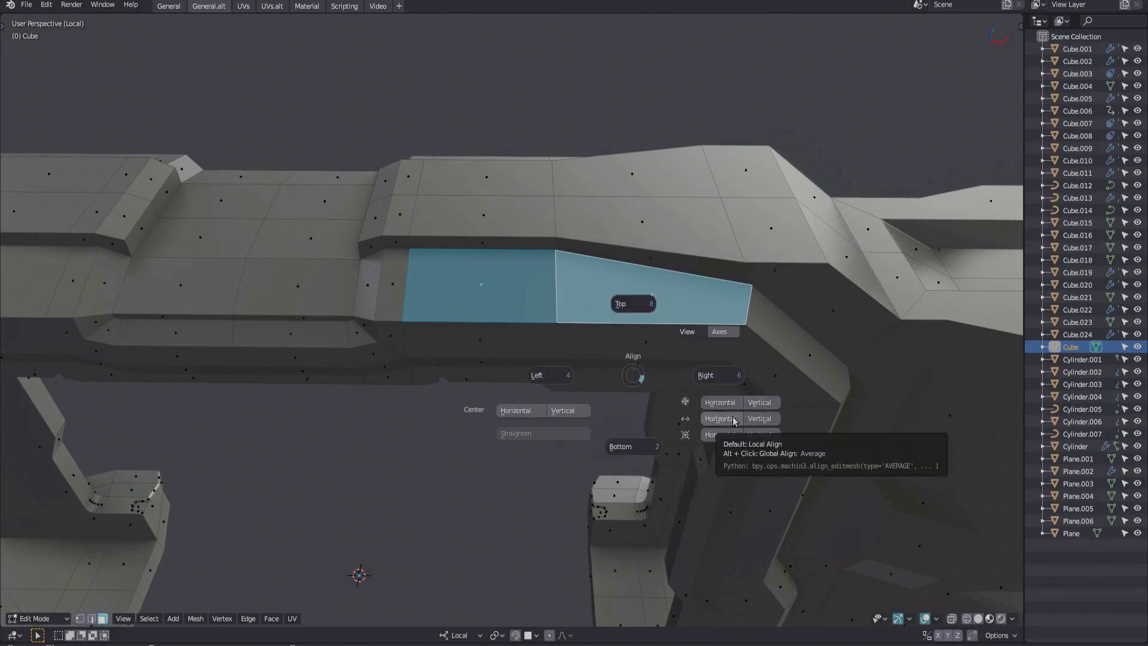
Select the whole mesh, start and cancel an X-axis move, then deselect.
left_click(734, 418)
mouse_move(734, 418)
middle_mouse_down()
mouse_move(526, 326)
mouse_move(489, 425)
mouse_move(525, 261)
middle_mouse_up()
key("alt+a")
key("a")
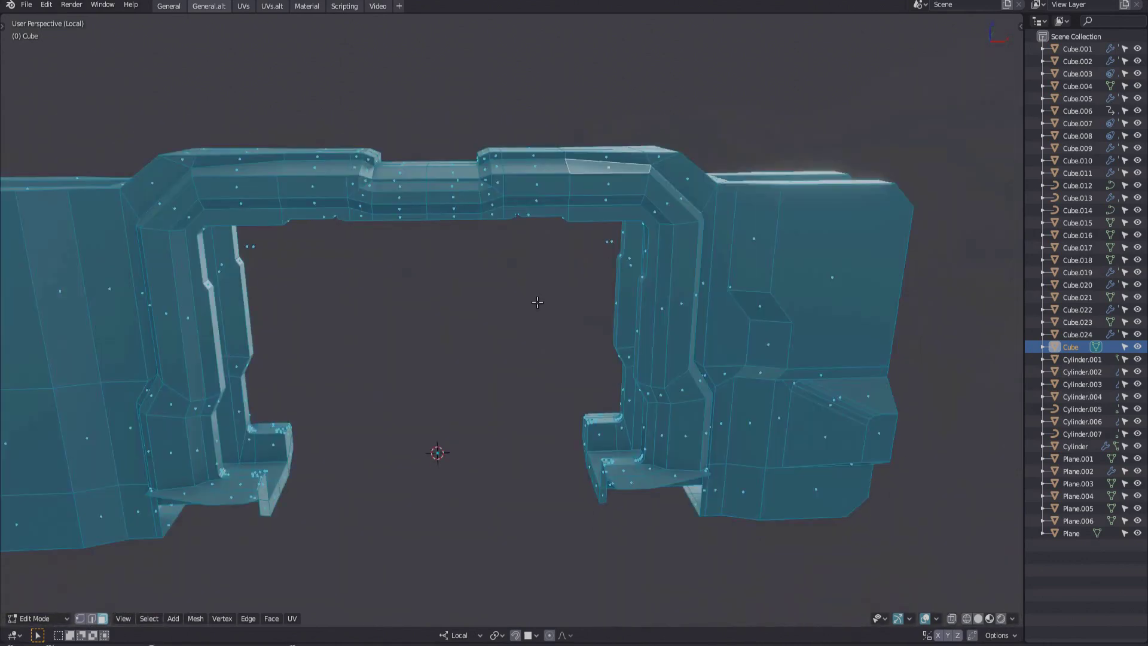
key("g")
key("x")
key("Escape")
key("alt+a")
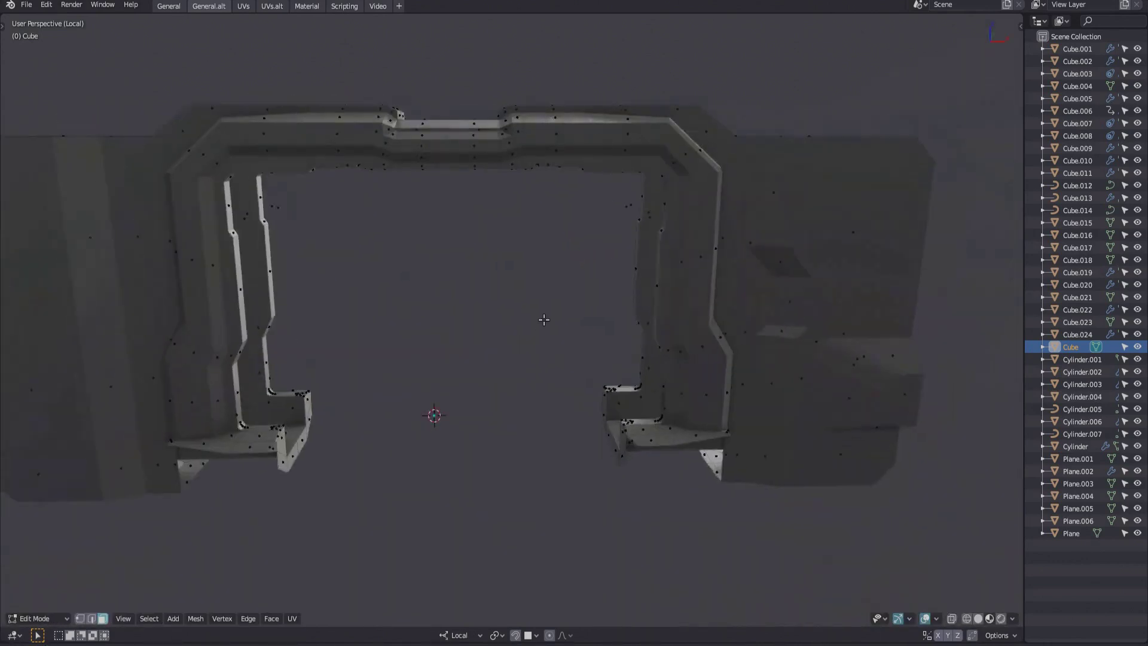
mouse_move(560, 304)
middle_mouse_down()
mouse_move(505, 292)
mouse_move(568, 321)
mouse_move(627, 325)
middle_mouse_up()
Select all and centre the gate mesh horizontally with the Align pie.
key("a")
key("alt+w")
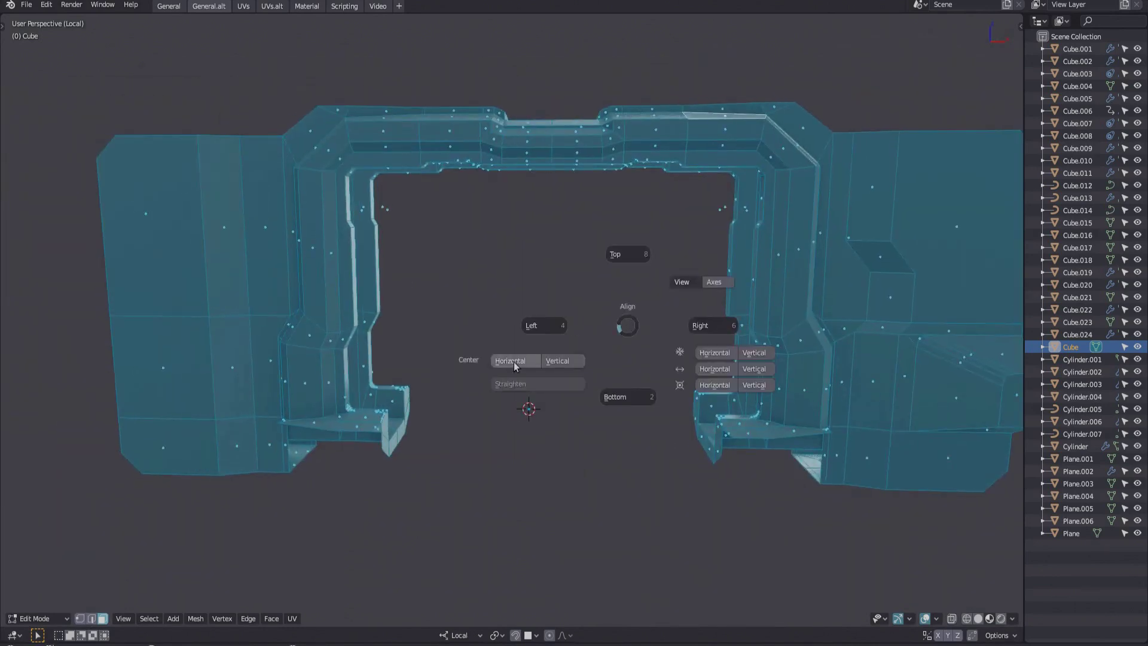
left_click(514, 361)
mouse_move(513, 362)
middle_mouse_down()
mouse_move(593, 373)
mouse_move(581, 327)
middle_mouse_up()
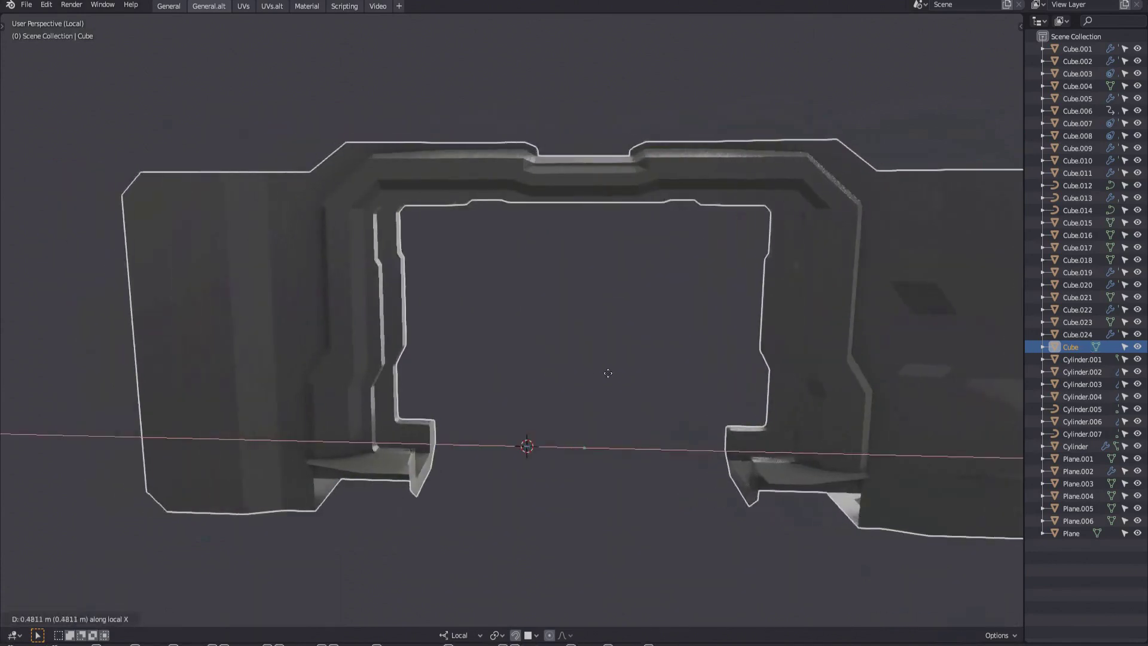
middle_click_drag(548, 352, 701, 394)
Apply Center Horizontal twice more, then clear the object's location in Object Mode.
key("alt+a")
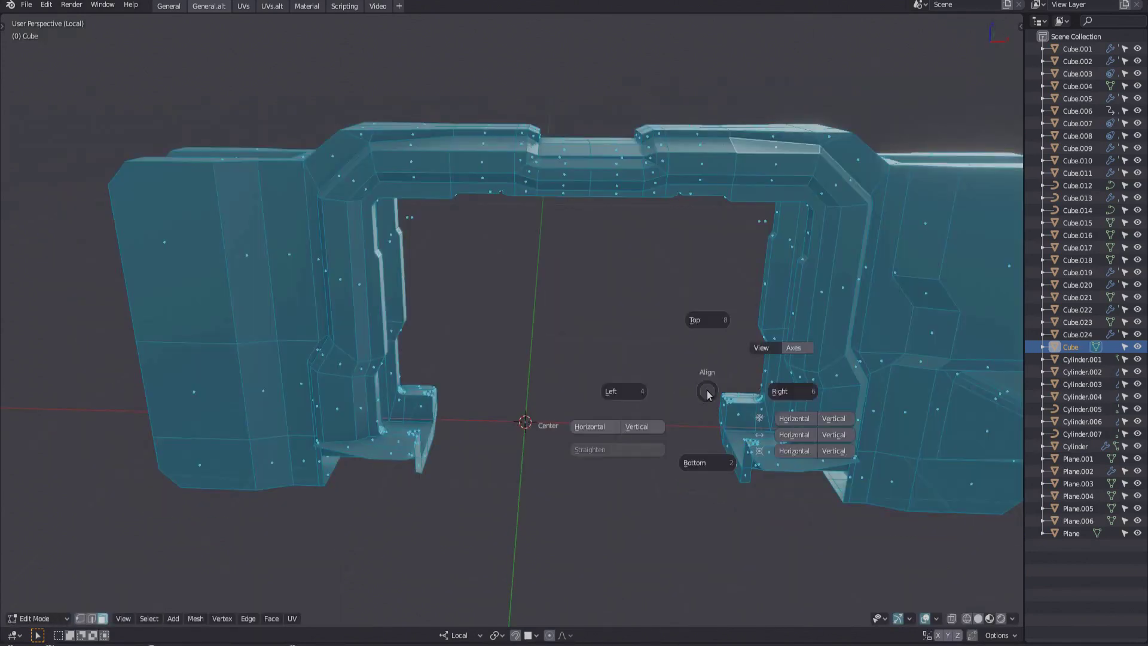
left_click(597, 428)
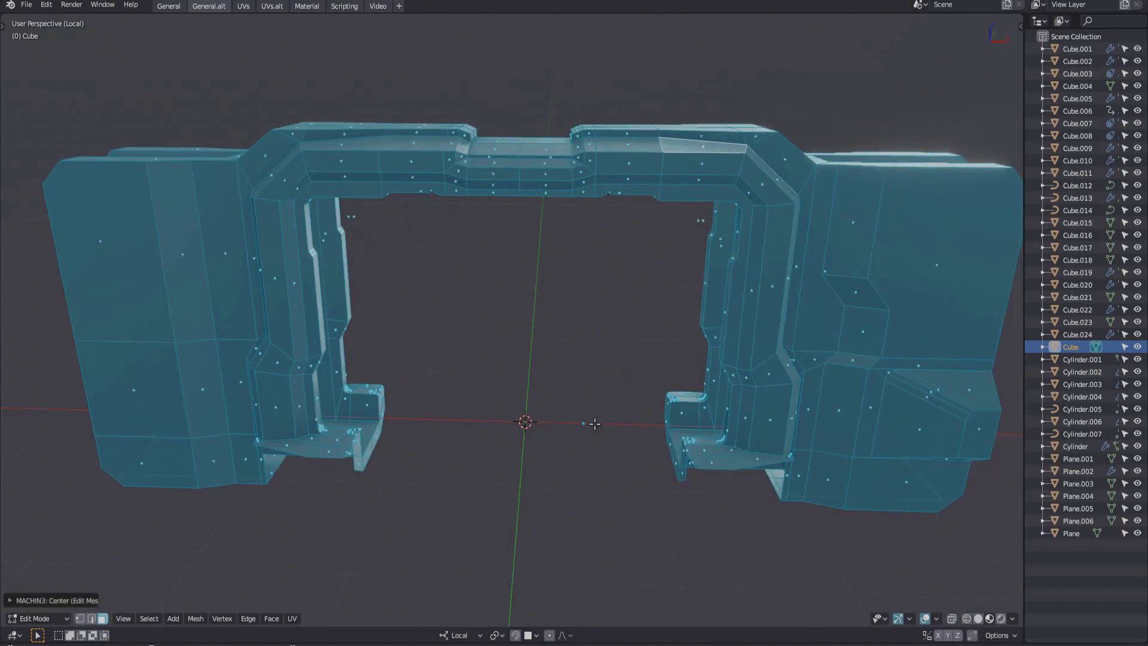
mouse_move(596, 427)
middle_mouse_down()
mouse_move(598, 390)
mouse_move(597, 402)
middle_mouse_up()
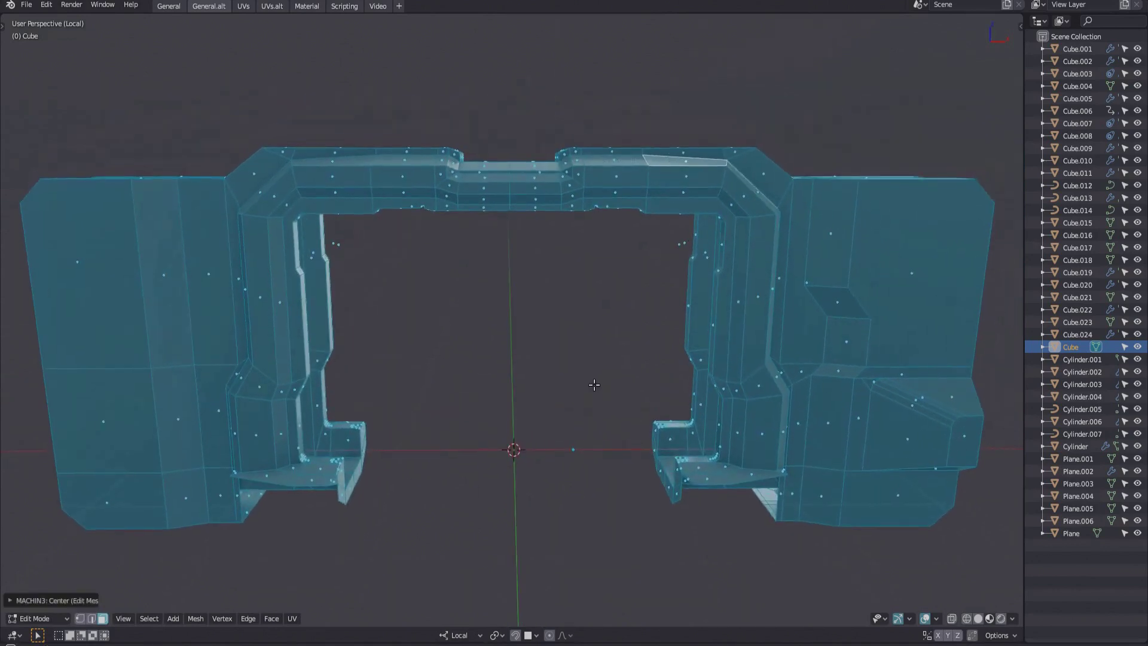
key("alt+a")
left_click(485, 438)
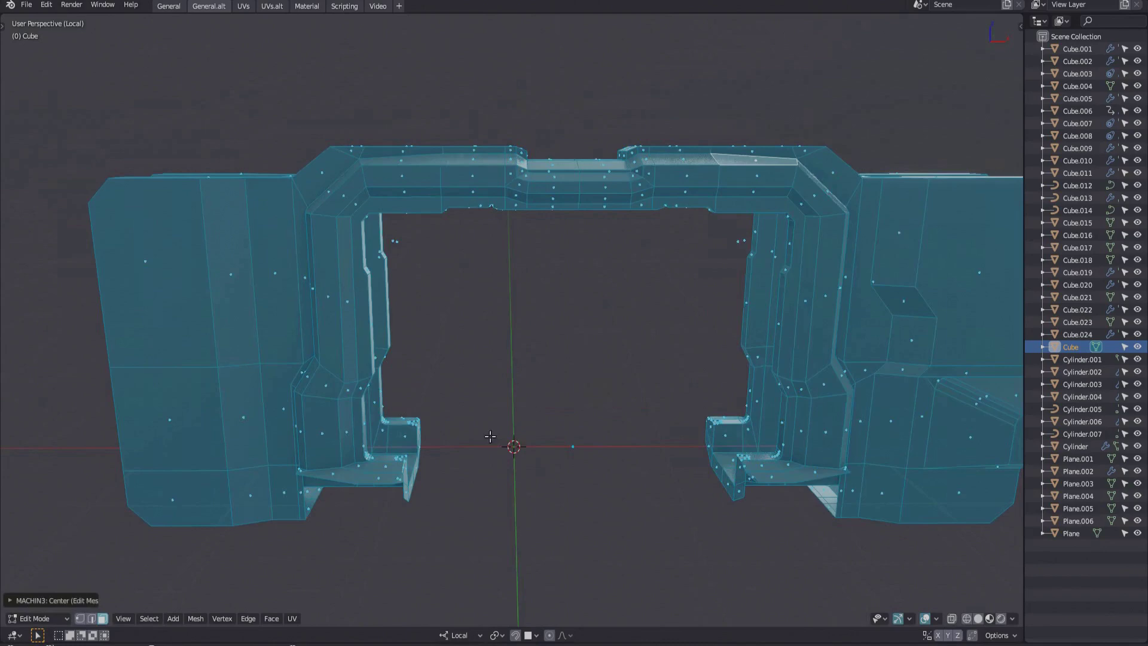
key("Tab")
key("alt+g")
scroll(582, 421, "up", 2)
scroll(540, 395, "up", 2)
scroll(529, 322, "up", 2)
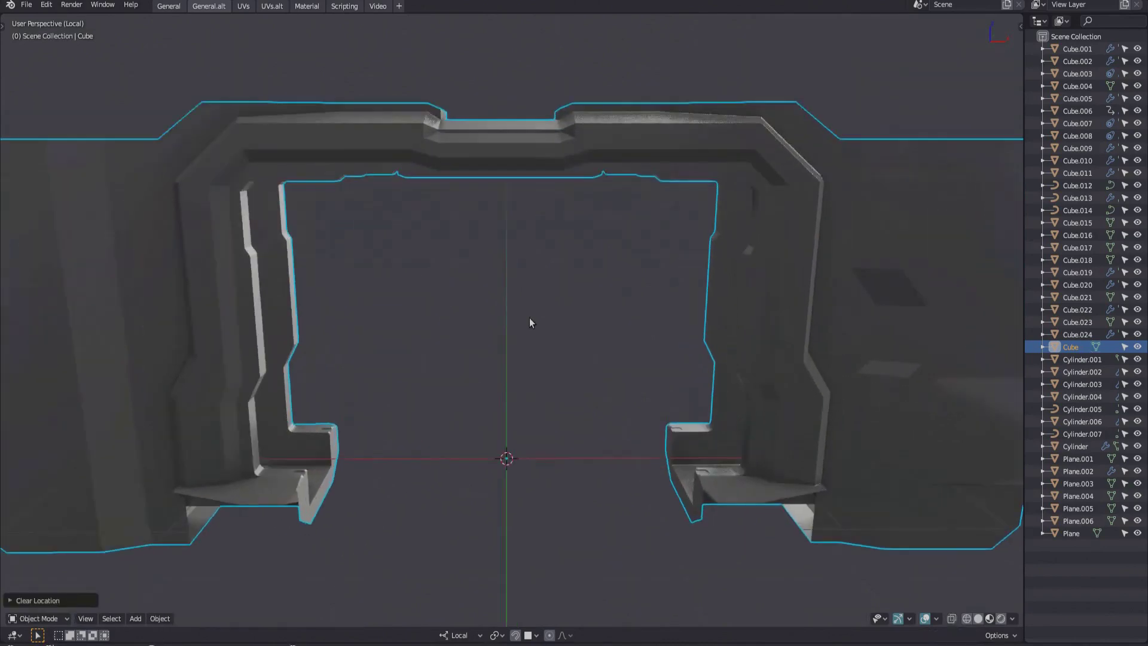
In edge select mode, select an edge path on the rail and straighten it.
key("Tab")
key("alt+a")
mouse_move(529, 323)
middle_mouse_down()
mouse_move(562, 363)
mouse_move(488, 348)
middle_mouse_up()
scroll(561, 363, "up", 3)
key("2")
left_click(746, 352, "ctrl")
mouse_move(746, 352)
middle_mouse_down()
mouse_move(614, 357)
mouse_move(626, 381)
middle_mouse_up()
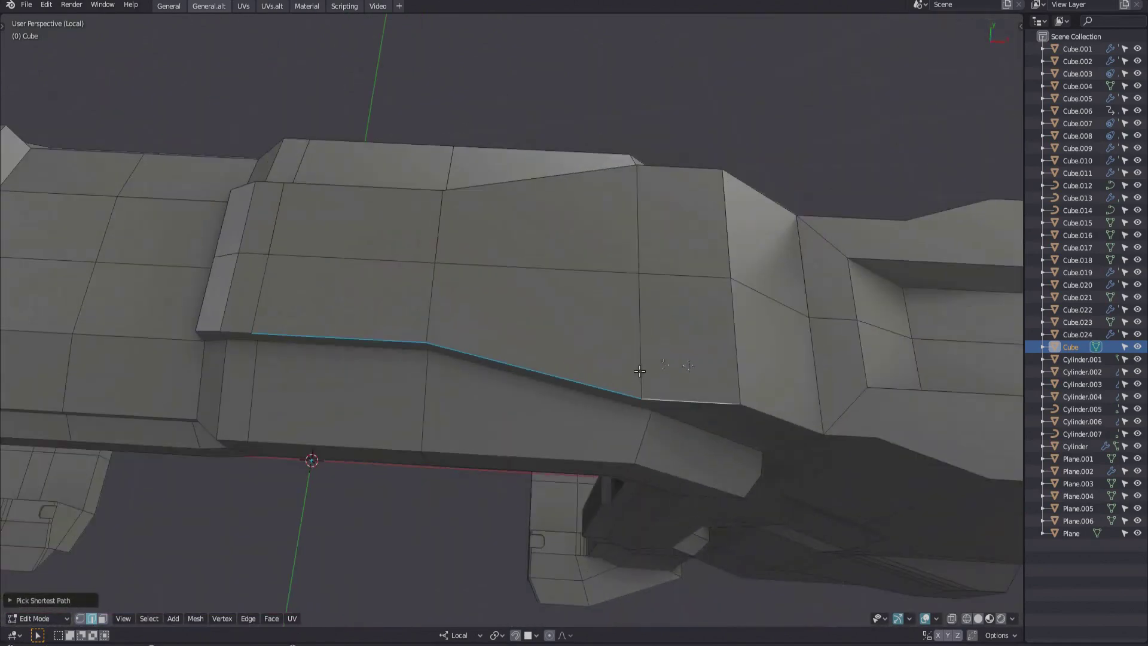
key("alt+x")
left_click(542, 433)
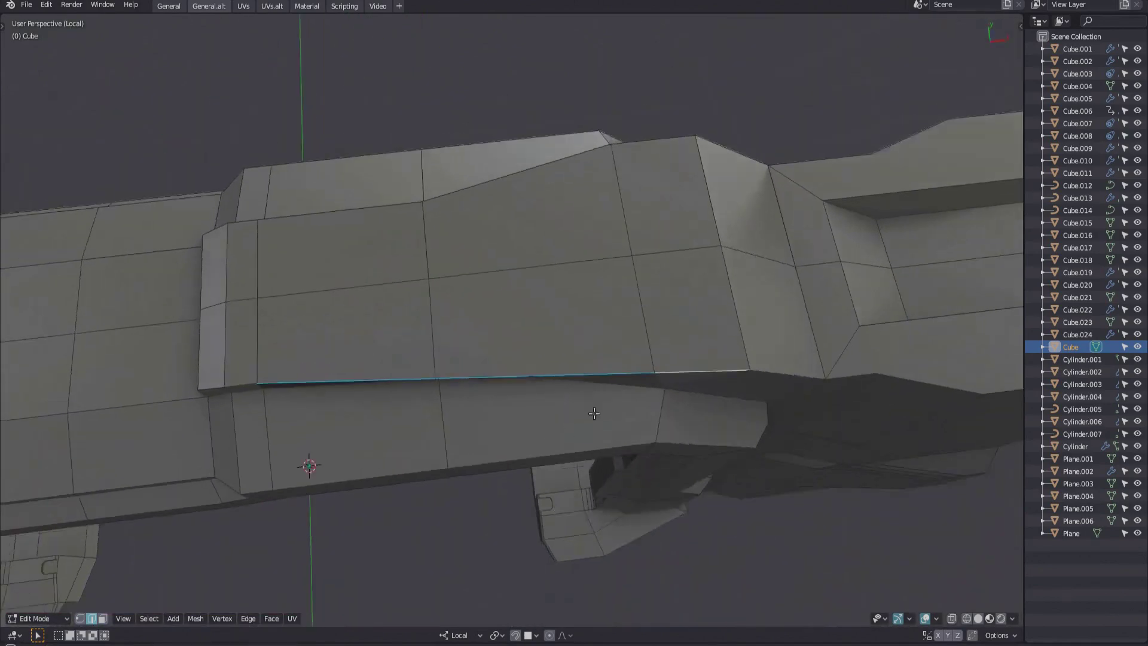
mouse_move(542, 433)
middle_mouse_down()
mouse_move(320, 377)
mouse_move(584, 387)
mouse_move(415, 333)
middle_mouse_up()
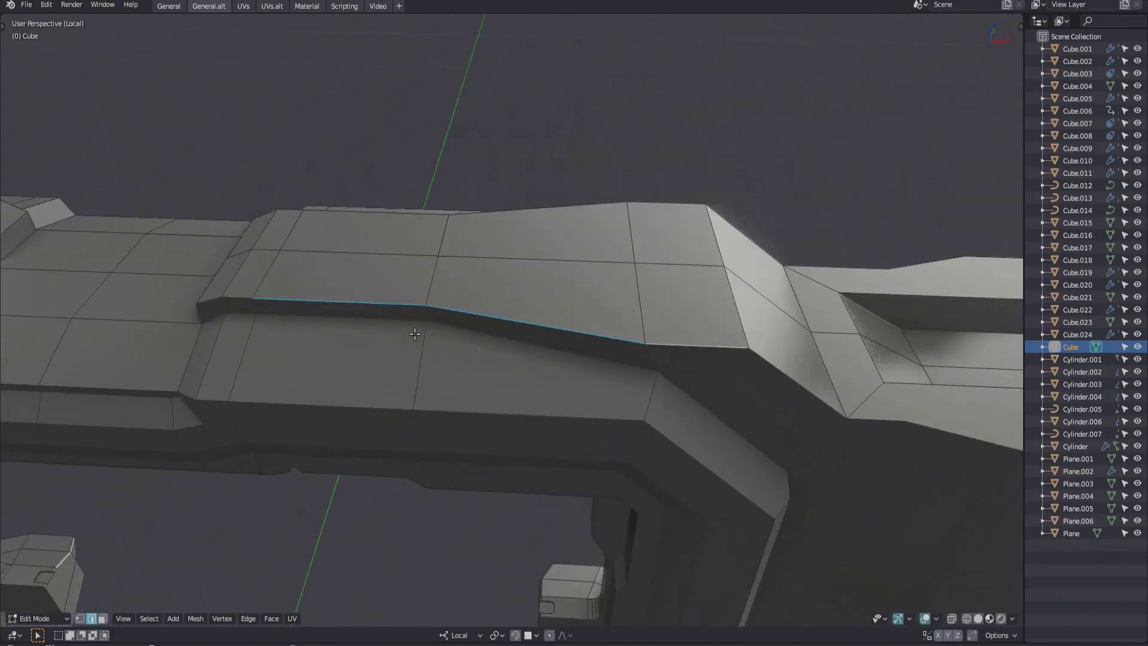
Bridge the stepped edges into a sloped face, then clear the selection in vertex mode.
left_click(576, 357, "ctrl")
left_click(399, 254, "shift")
left_click(748, 291, "ctrl")
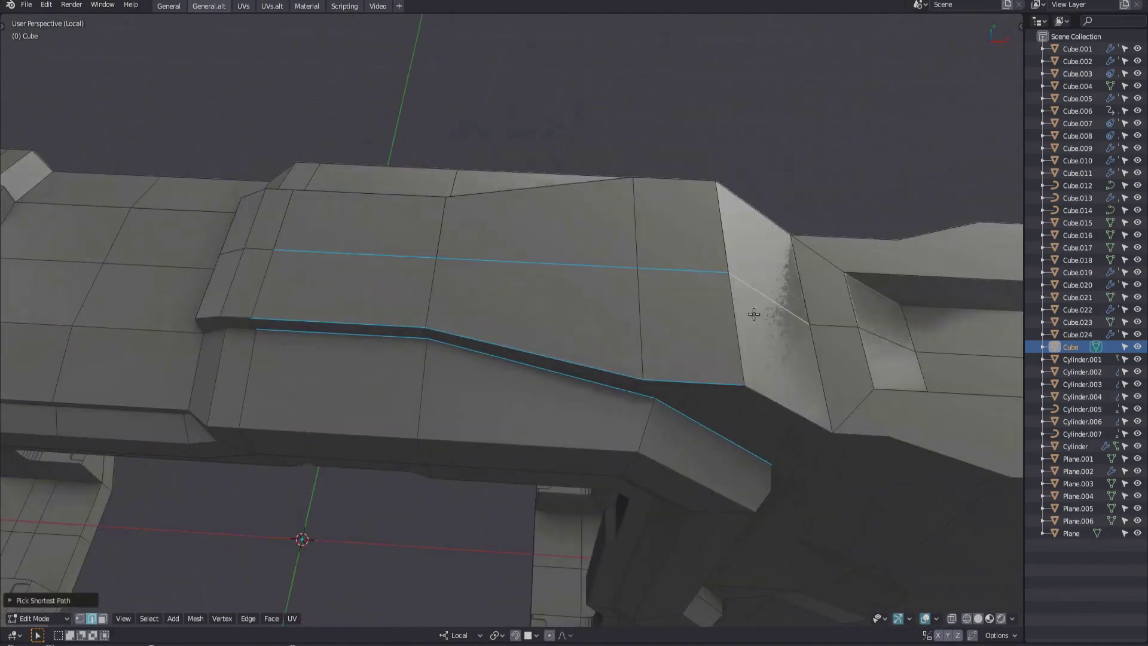
mouse_move(748, 291)
middle_mouse_down()
mouse_move(631, 353)
mouse_move(641, 333)
middle_mouse_up()
key("alt+e")
left_click(559, 398)
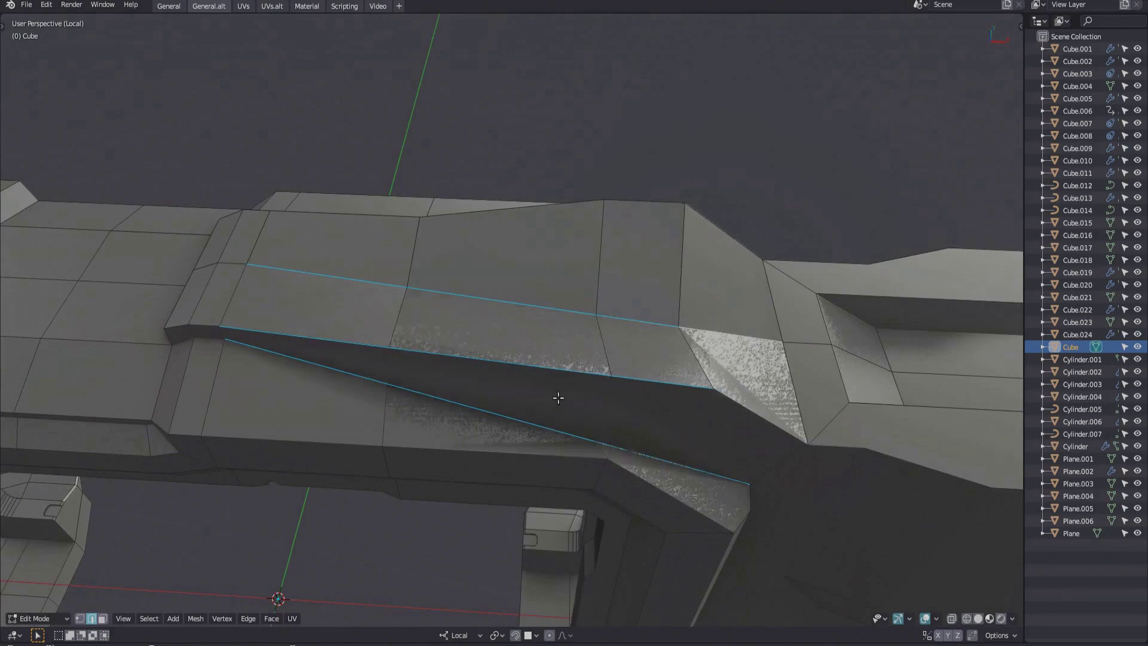
mouse_move(559, 397)
middle_mouse_down()
mouse_move(658, 377)
mouse_move(625, 341)
mouse_move(692, 397)
mouse_move(615, 335)
mouse_move(340, 299)
mouse_move(531, 322)
middle_mouse_up()
key("1")
key("alt+a")
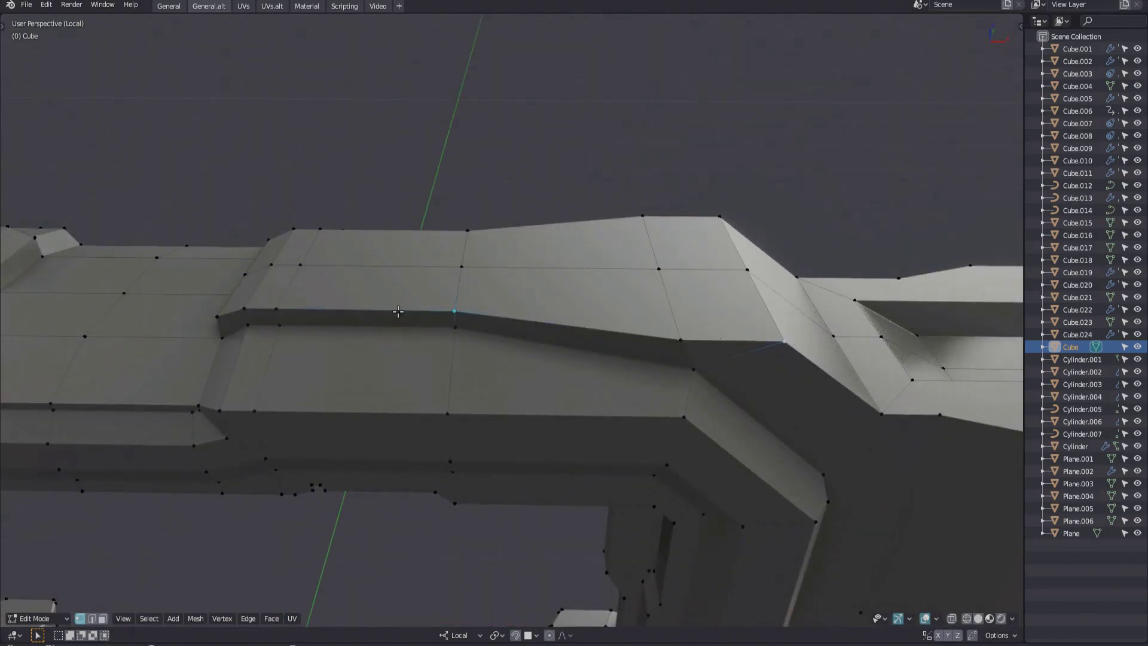
Straighten the selected bent-edge vertices into one line with the Align pie.
middle_click_drag(633, 330, 601, 420)
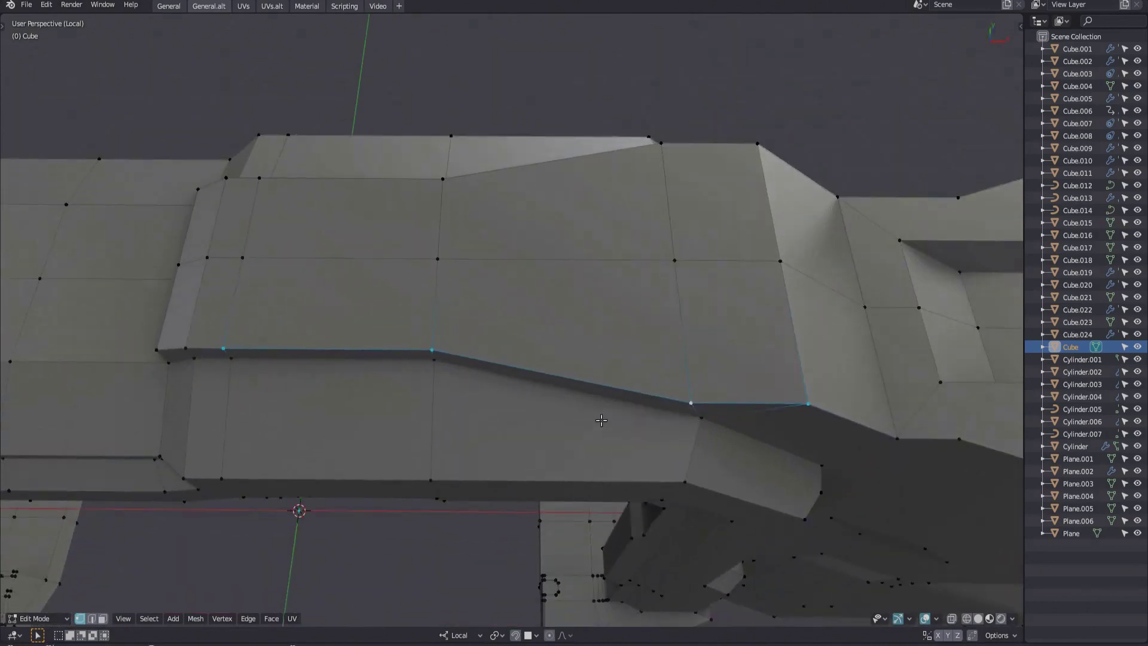
key("alt+a")
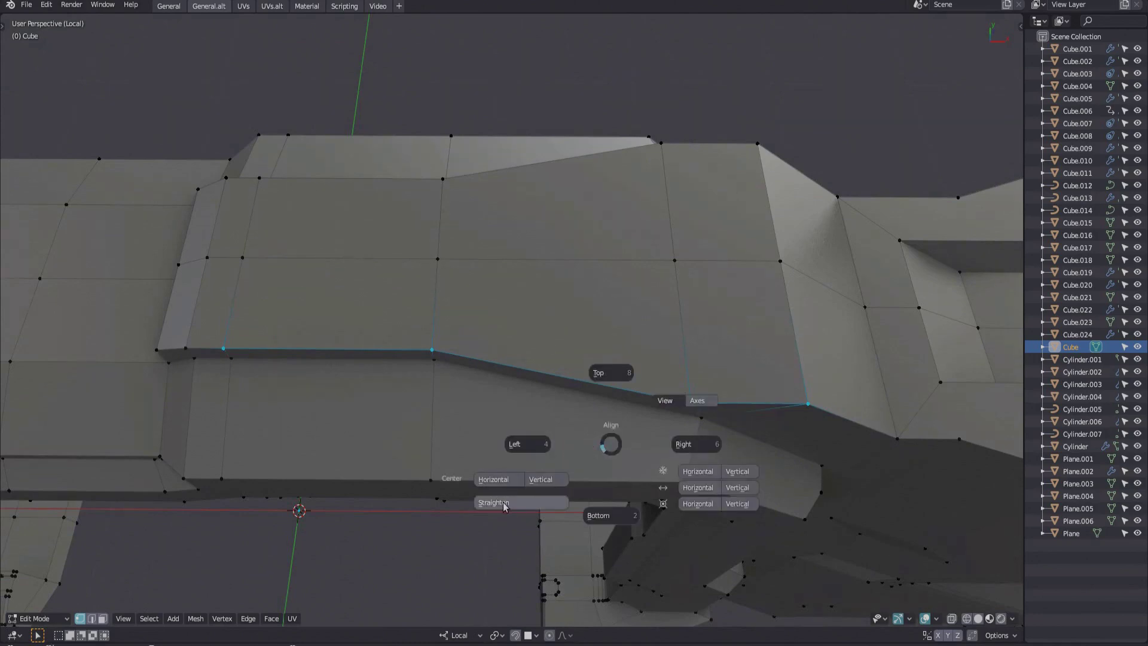
left_click(504, 505)
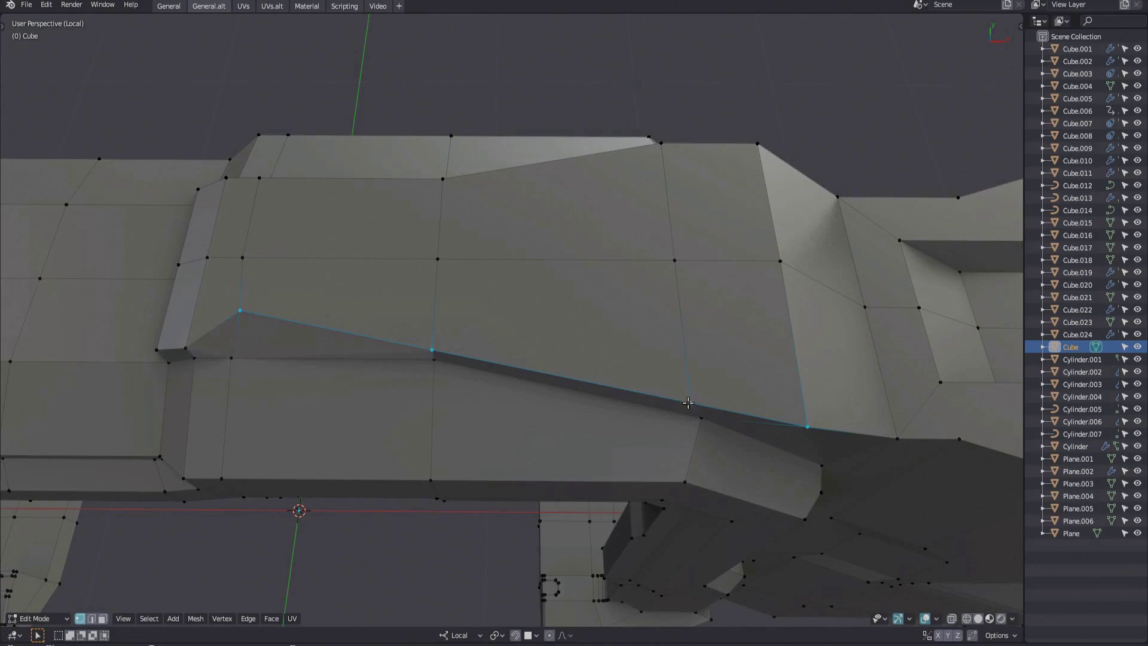
middle_click_drag(583, 394, 733, 419)
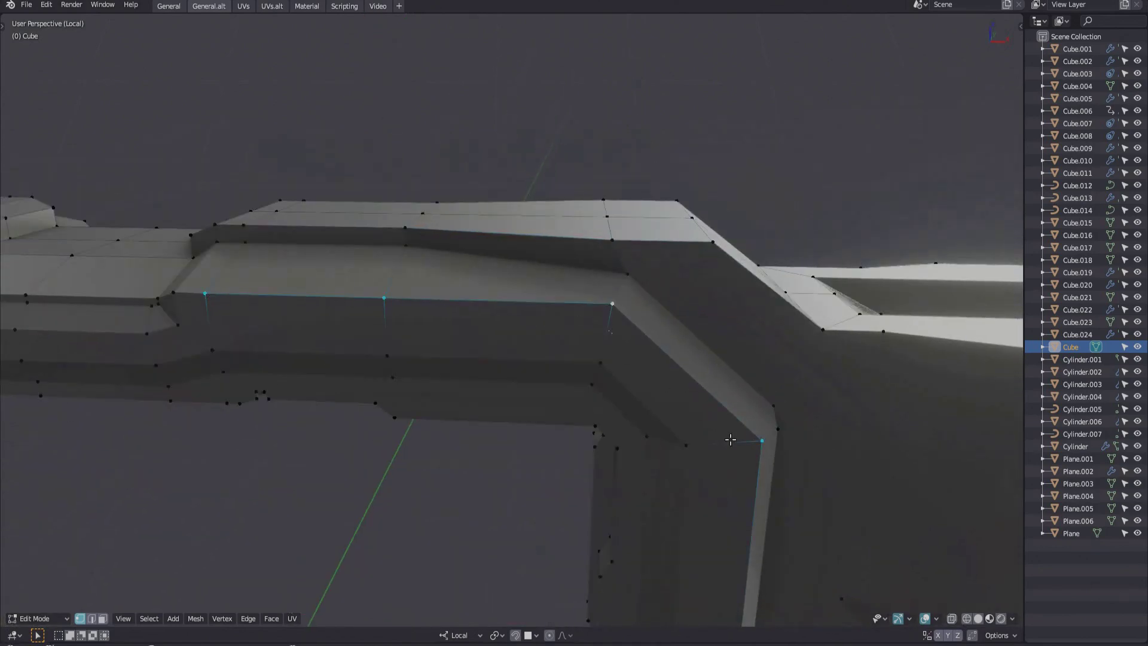
Fill the selected edges into a face, then exit local view and maximize the viewport.
key("f")
key("f")
left_click(804, 394)
mouse_move(804, 393)
middle_mouse_down()
mouse_move(740, 404)
mouse_move(596, 321)
mouse_move(406, 266)
mouse_move(540, 291)
middle_mouse_up()
key("KP_Divide")
key("ctrl+alt+space")
Switch to the UV editing workspace and isolate Plane.002 in Edit Mode.
key("Tab")
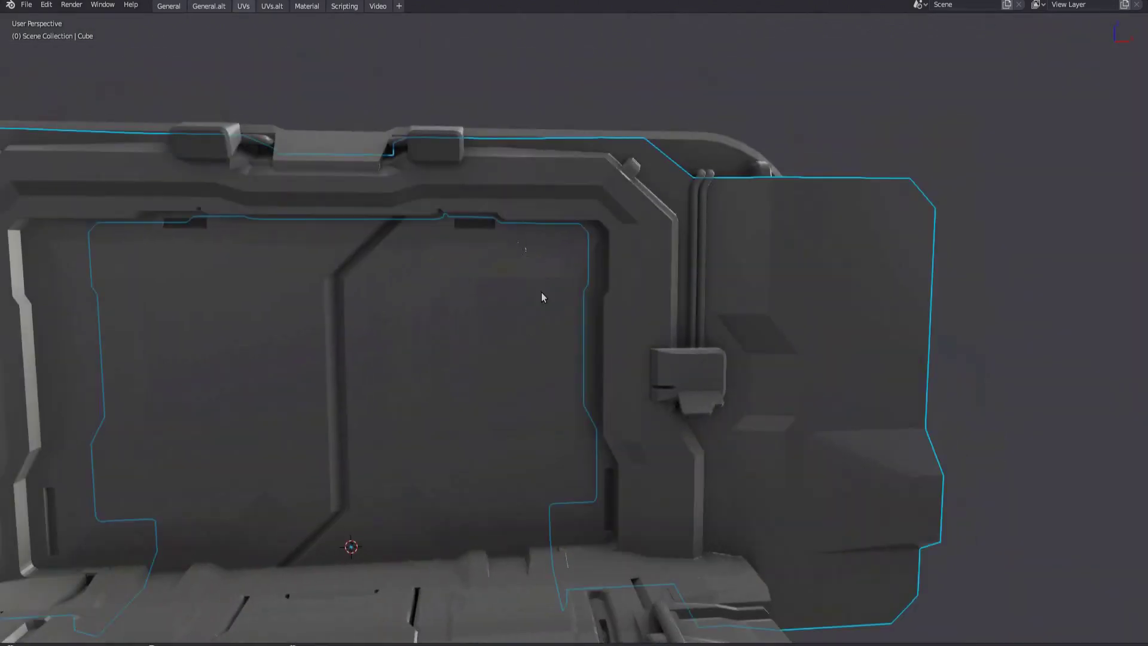
key("KP_Divide")
key("ctrl+Page_Down")
mouse_move(442, 265)
middle_mouse_down()
mouse_move(446, 126)
mouse_move(446, 258)
middle_mouse_up()
left_click(508, 397)
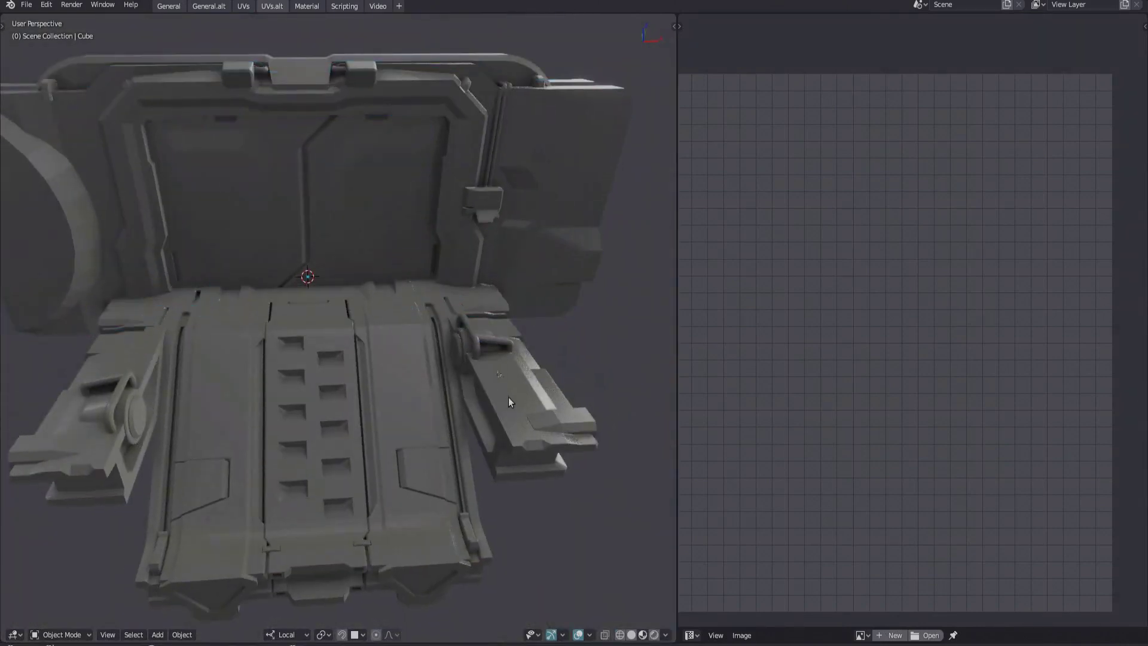
key("KP_Divide")
key("Tab")
middle_click_drag(498, 310, 490, 376)
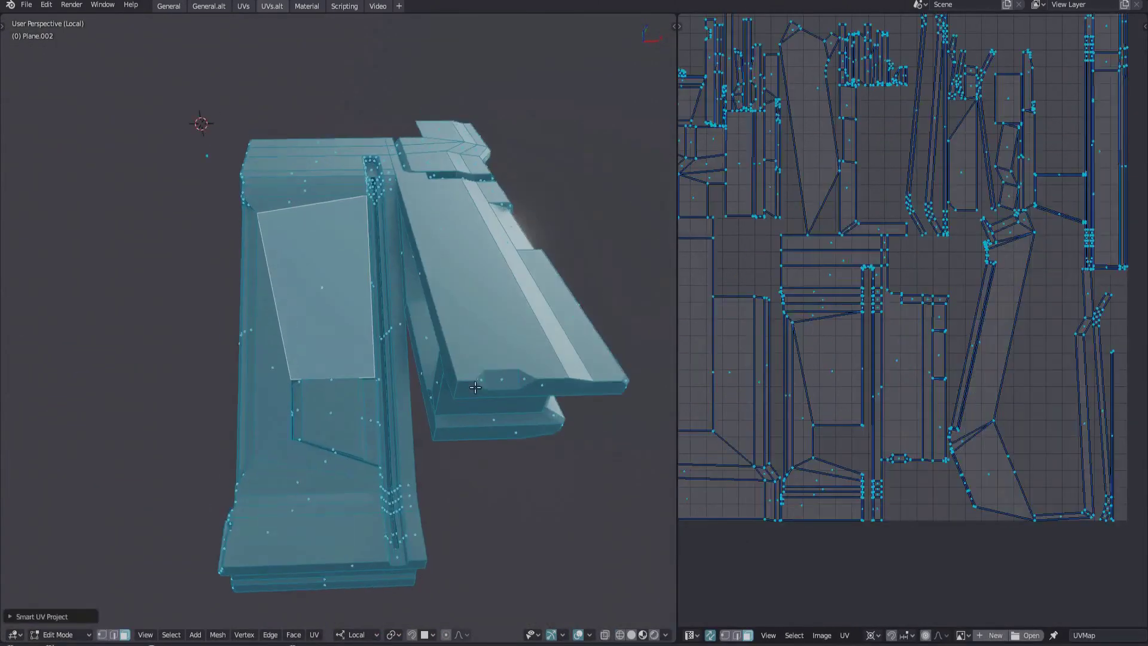
Select the whole mesh and box-select the tall thin UV strip.
key("alt+a")
scroll(839, 287, "up", 3)
key("Tab")
left_click(794, 256)
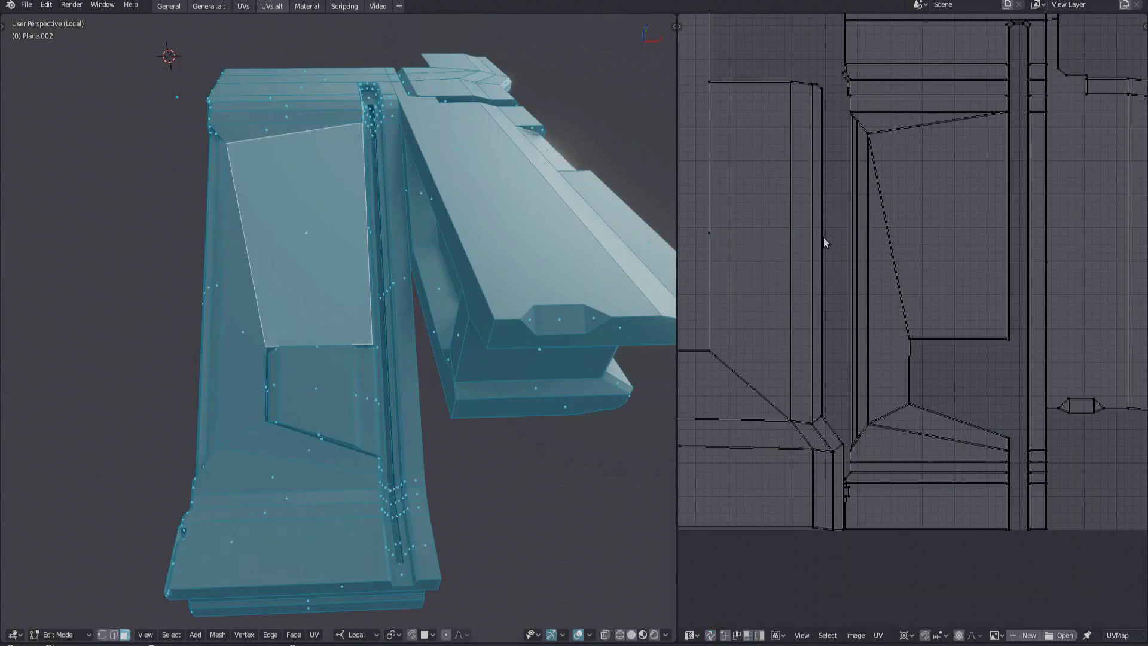
key("Tab")
left_click(760, 238)
left_click_drag(814, 76, 844, 546)
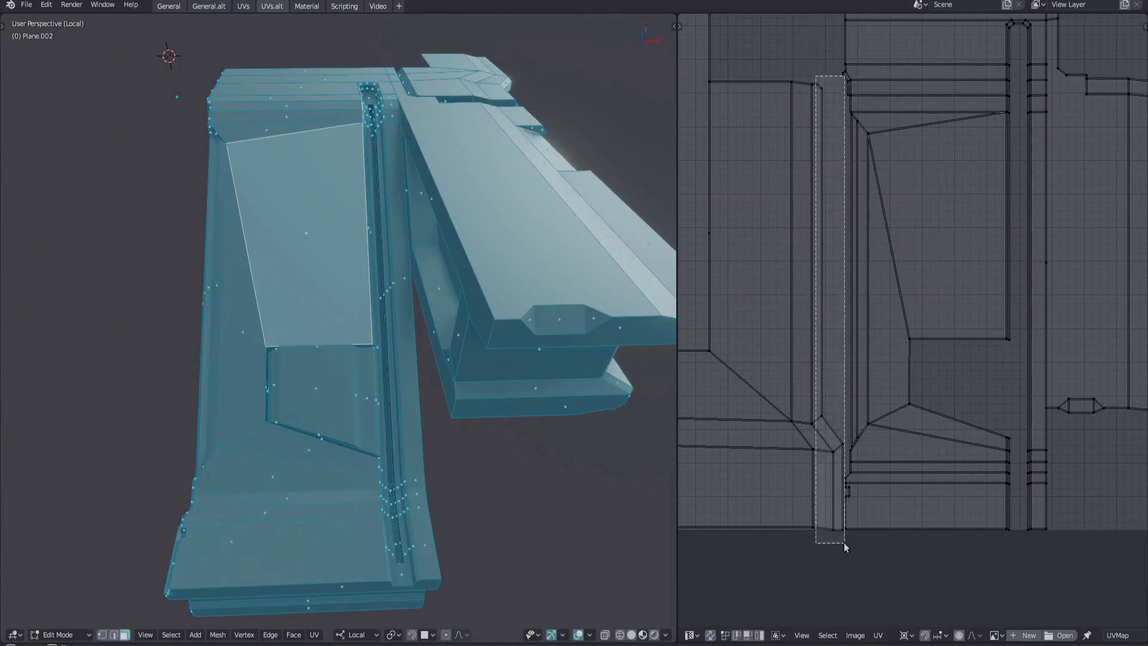
scroll(834, 493, "up", 2)
scroll(832, 502, "up", 2)
Align the UV strip to its maximum U and straighten it vertically.
key("alt+w")
left_click(959, 371)
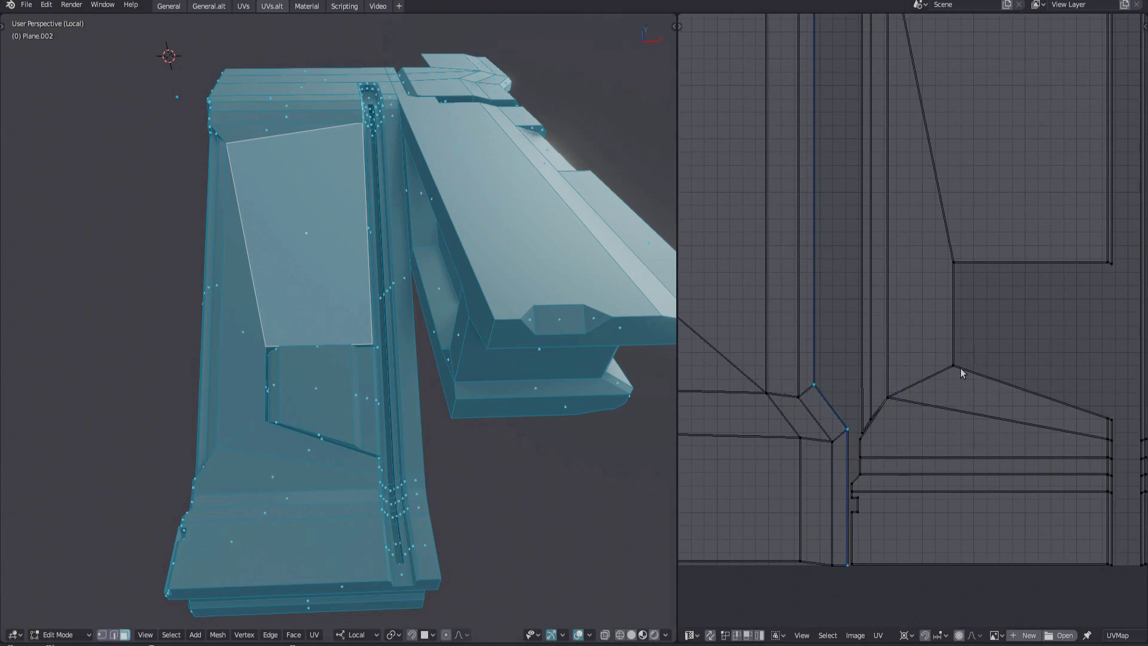
key("alt+w")
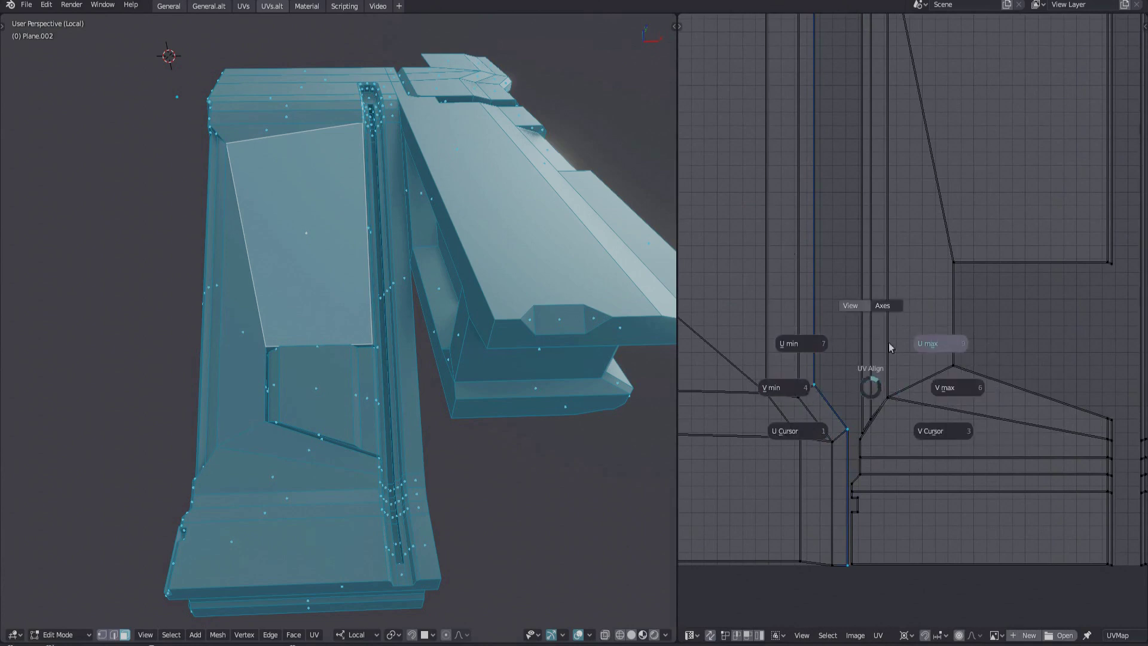
left_click(942, 347)
key("alt+w")
left_click(843, 334)
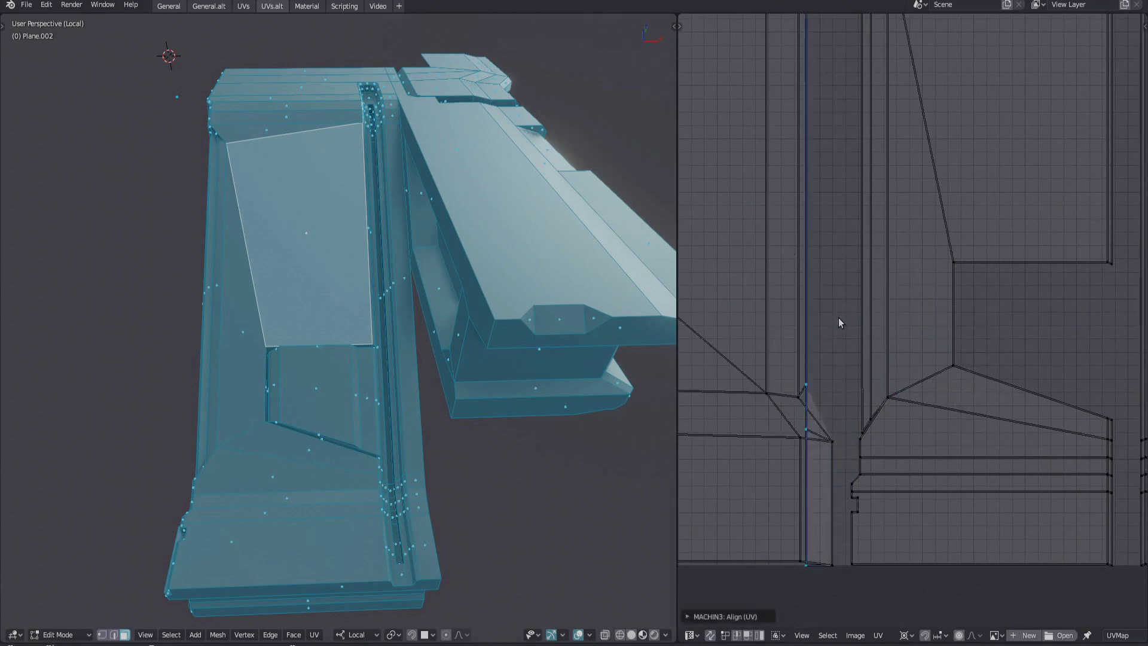
key("alt+w")
left_click(846, 243)
key("alt+w")
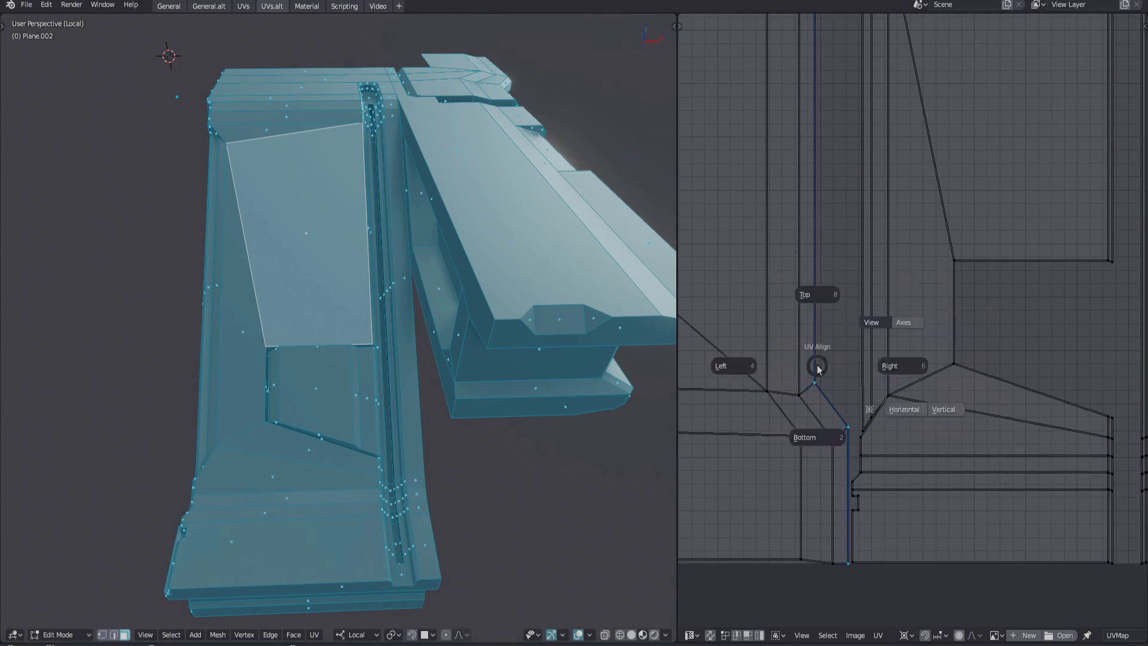
left_click(892, 362)
Try moving the UV edge, then step through undo and redo to compare alignments.
key("g")
key("Escape")
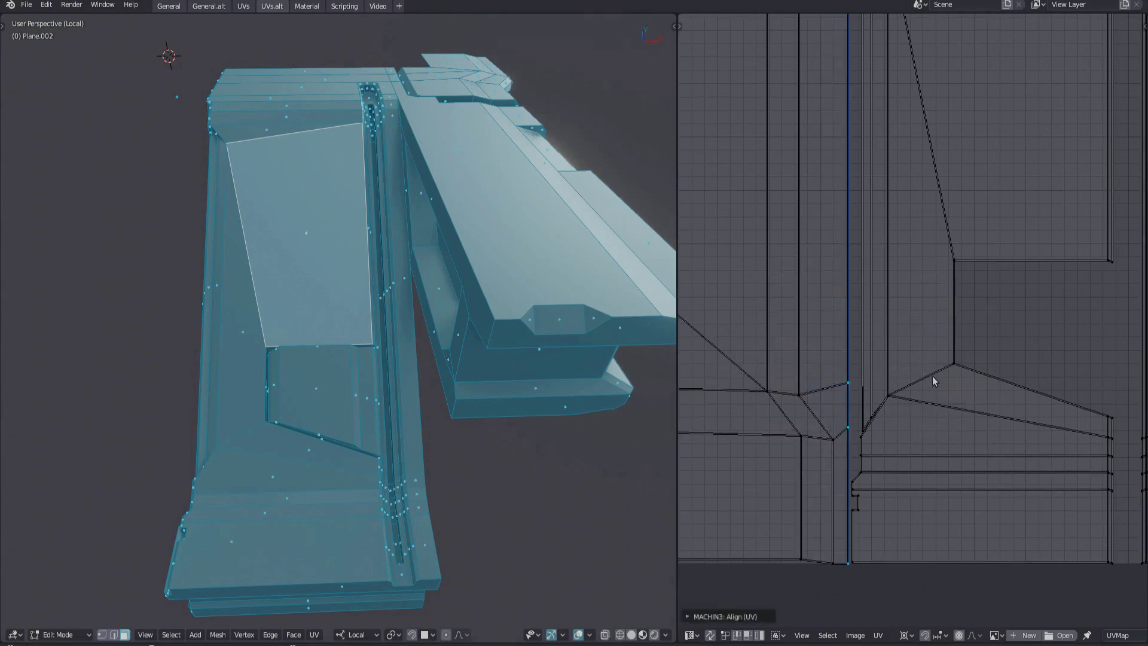
key("ctrl+z")
scroll(854, 439, "up", 2)
key("ctrl+shift+z")
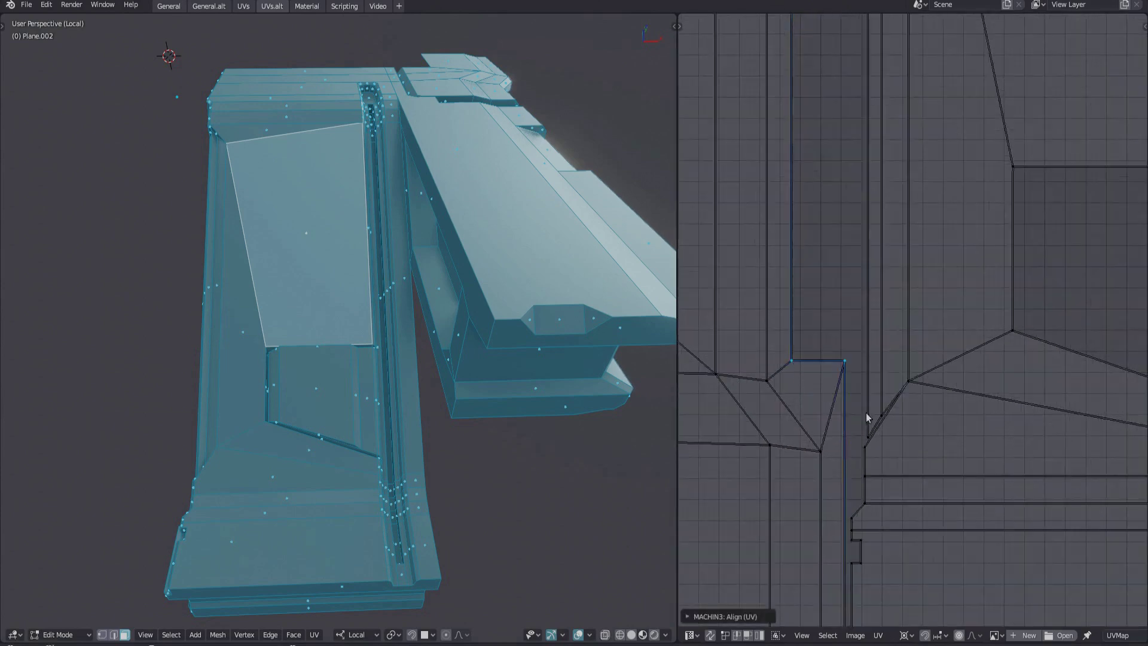
key("ctrl+z")
key("ctrl+shift+z")
key("ctrl+z")
key("shift+w")
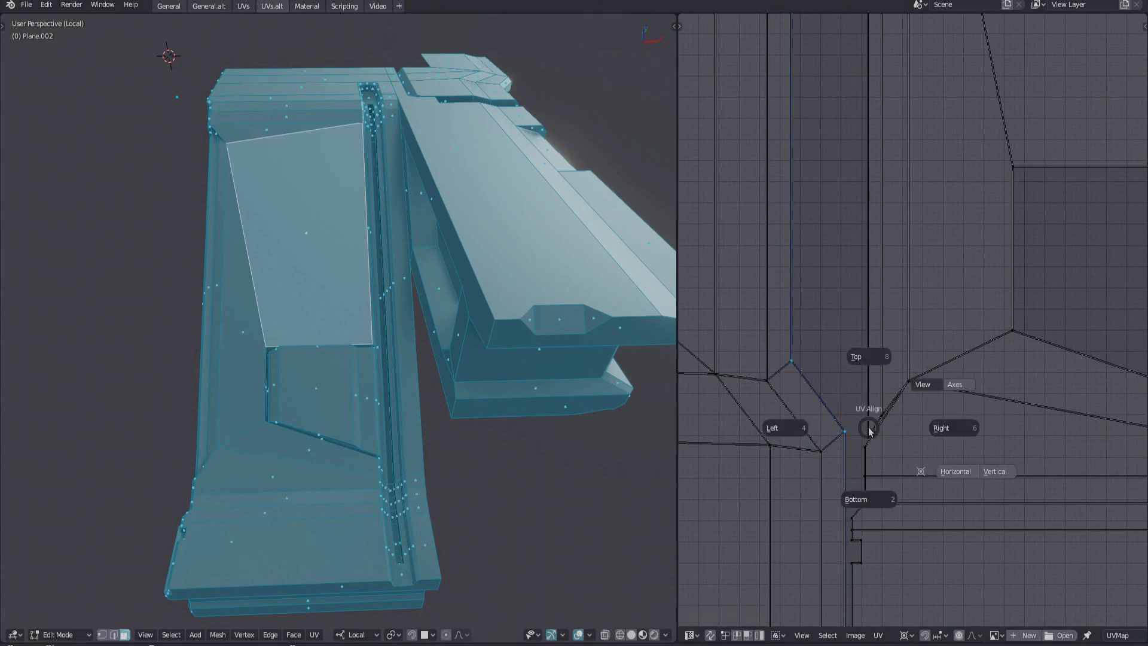
key("Escape")
scroll(829, 371, "up", 1)
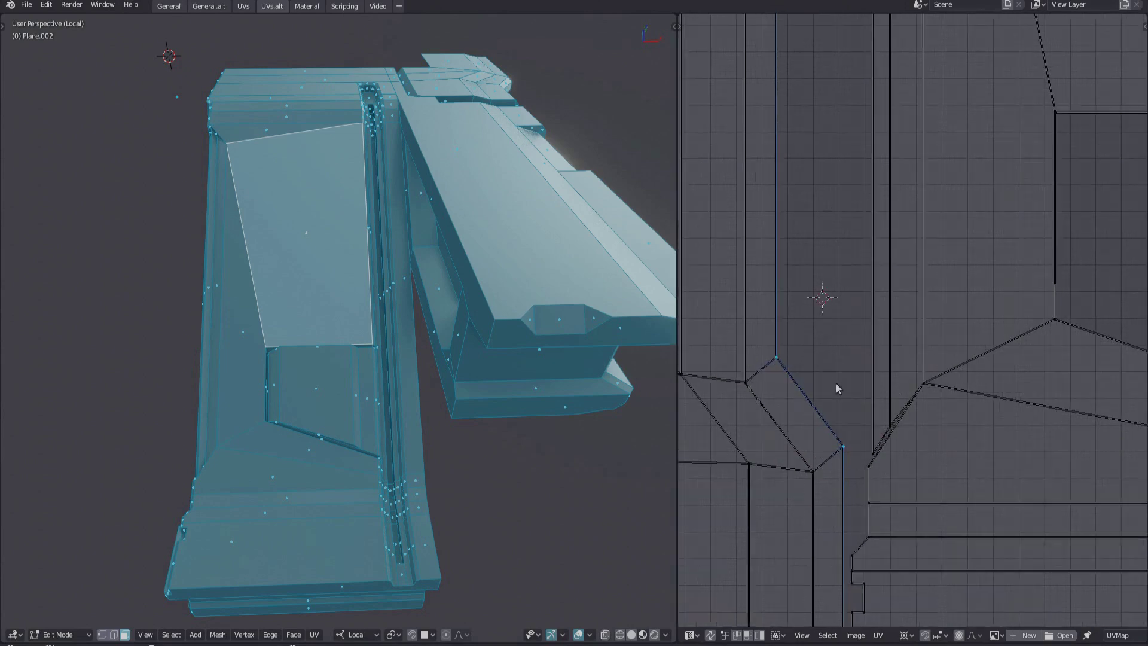
Straighten the UV edge, undo it, align its top vertices horizontally, then show the Save pie.
key("shift+w")
left_click(912, 426)
key("ctrl+z")
key("shift+w")
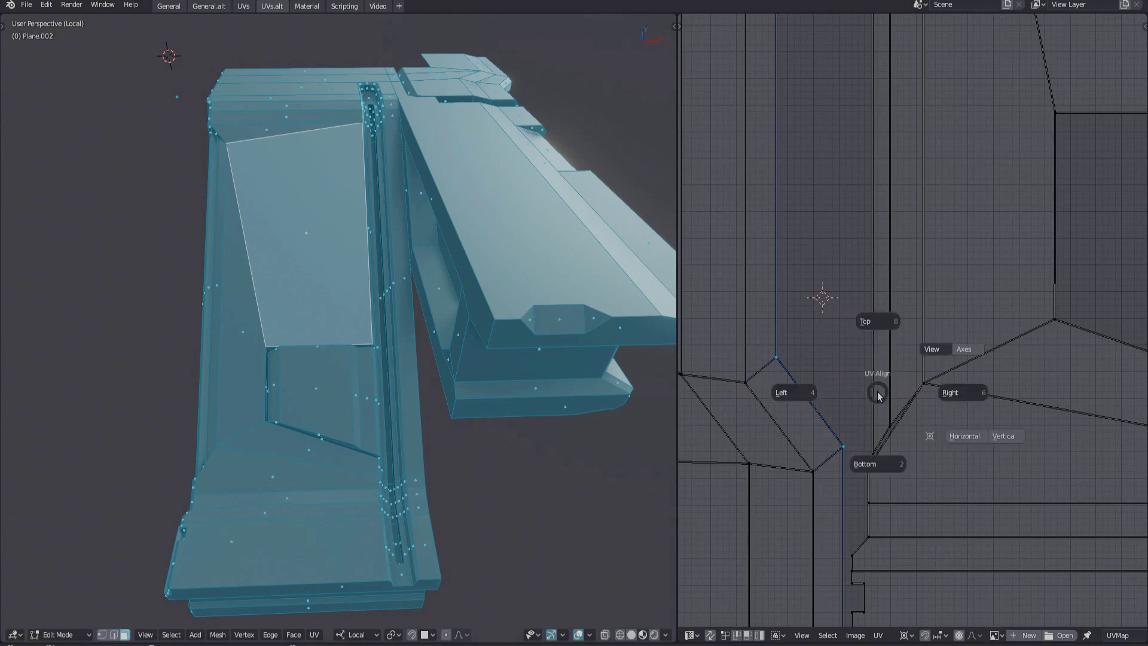
left_click(1003, 439)
scroll(827, 301, "down", 2)
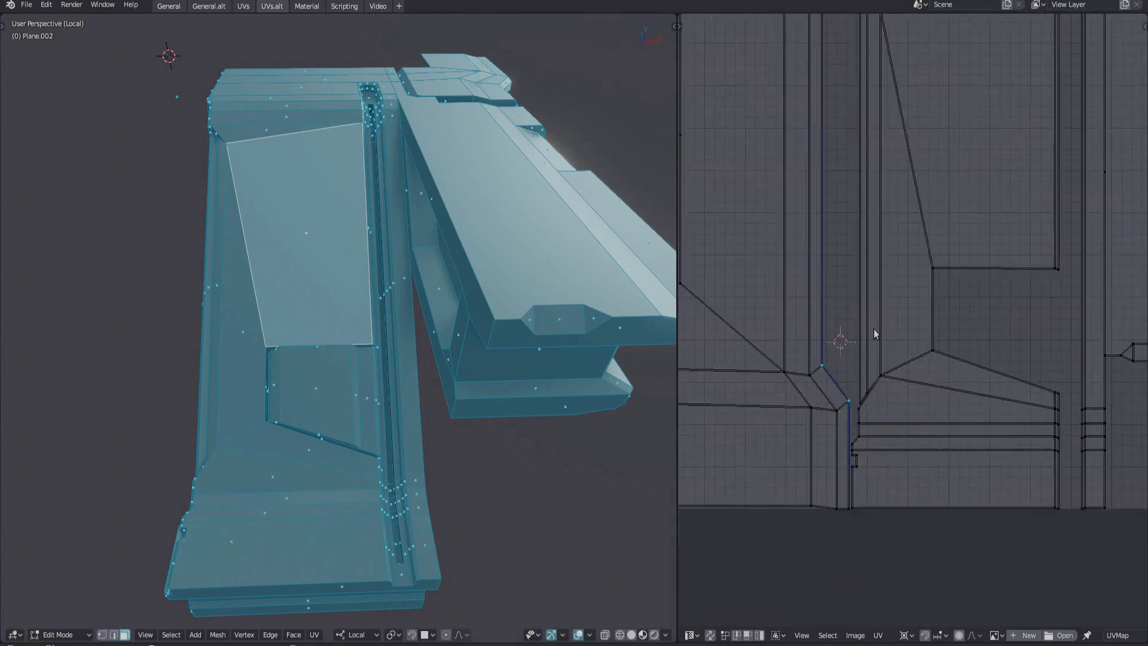
scroll(853, 358, "up", 1)
key("shift+w")
key("Escape")
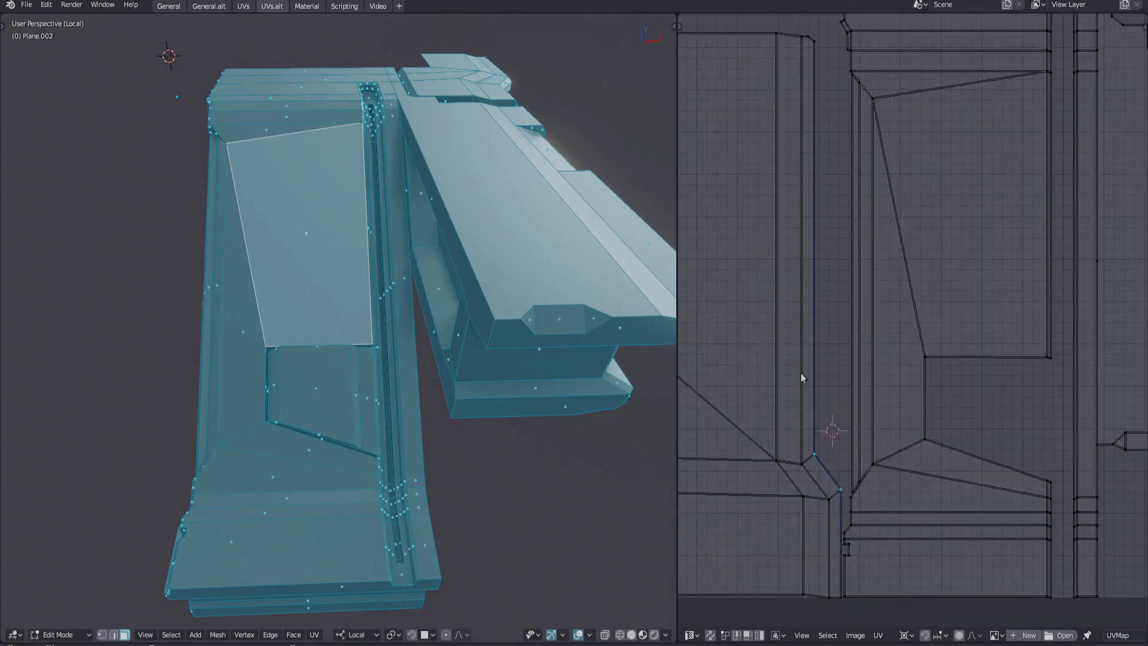
scroll(448, 323, "down", 3)
key("ctrl+s")
Open gate_013.blend from the recent files list and orbit the loaded gate model.
left_click(394, 241)
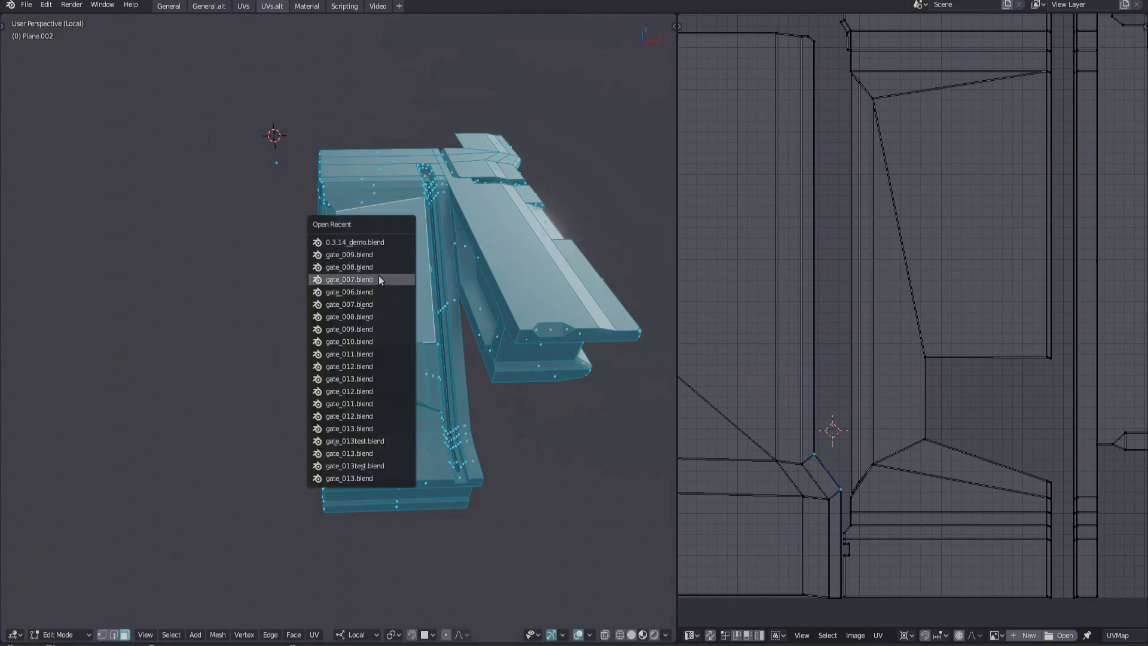
left_click(372, 378)
mouse_move(441, 388)
middle_mouse_down()
mouse_move(558, 420)
mouse_move(563, 397)
mouse_move(494, 236)
mouse_move(543, 249)
mouse_move(528, 316)
mouse_move(545, 287)
middle_mouse_up()
Load the previous saved version twice with the Save pie, then the next version.
key("ctrl+s")
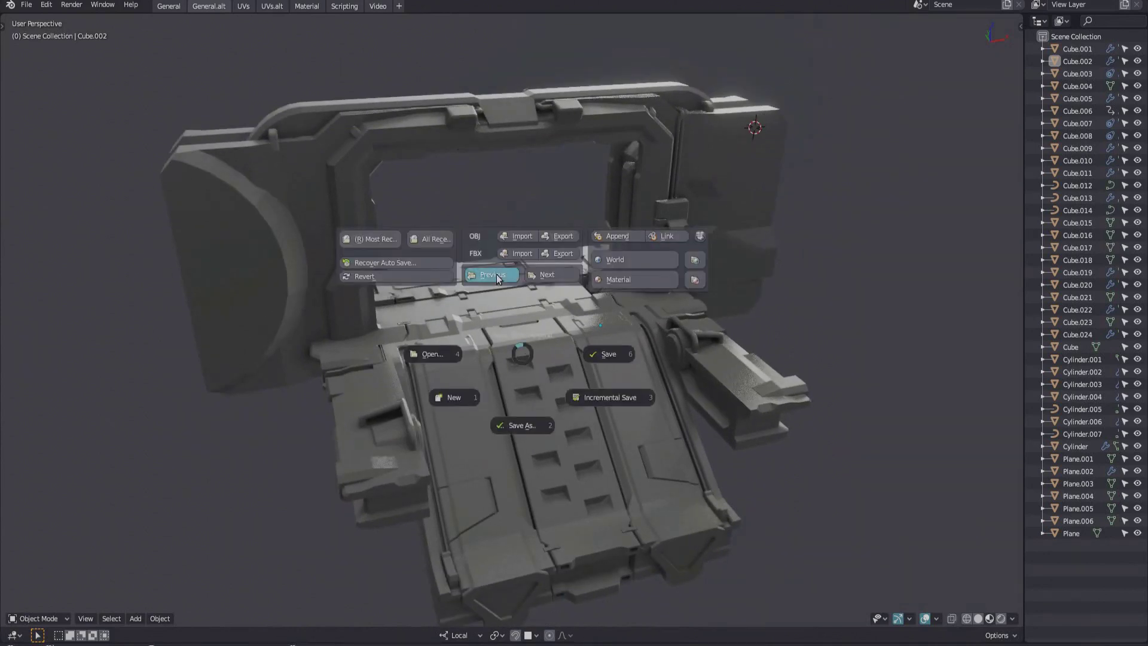
left_click(495, 273)
key("ctrl+s")
left_click(502, 274)
key("ctrl+s")
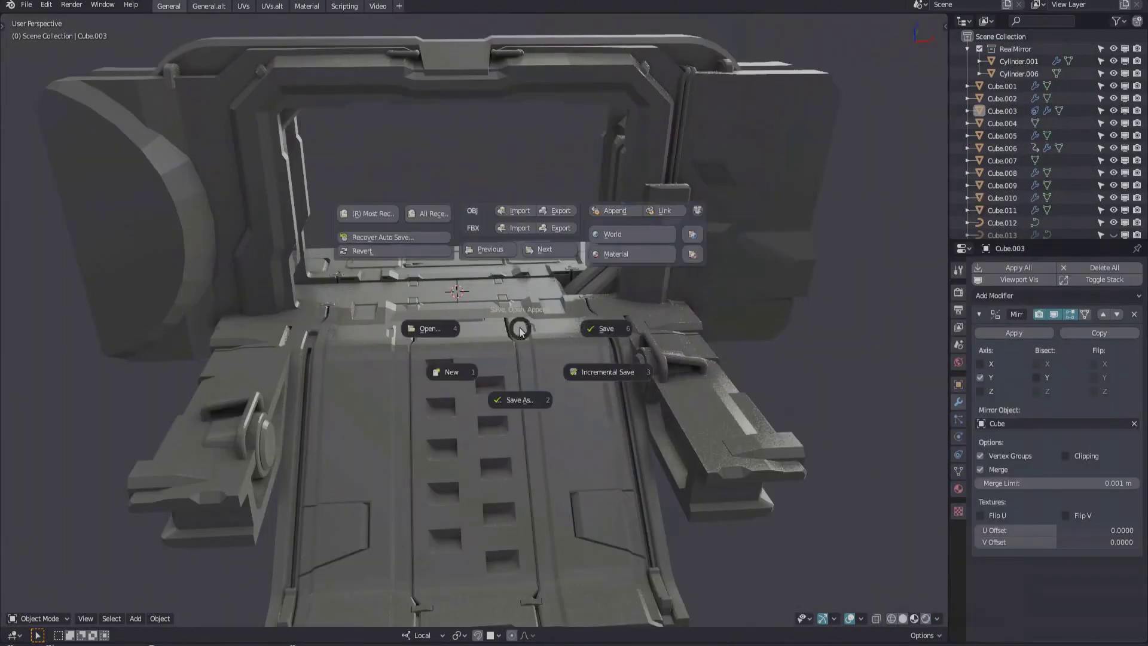
left_click(555, 249)
key("ctrl+s")
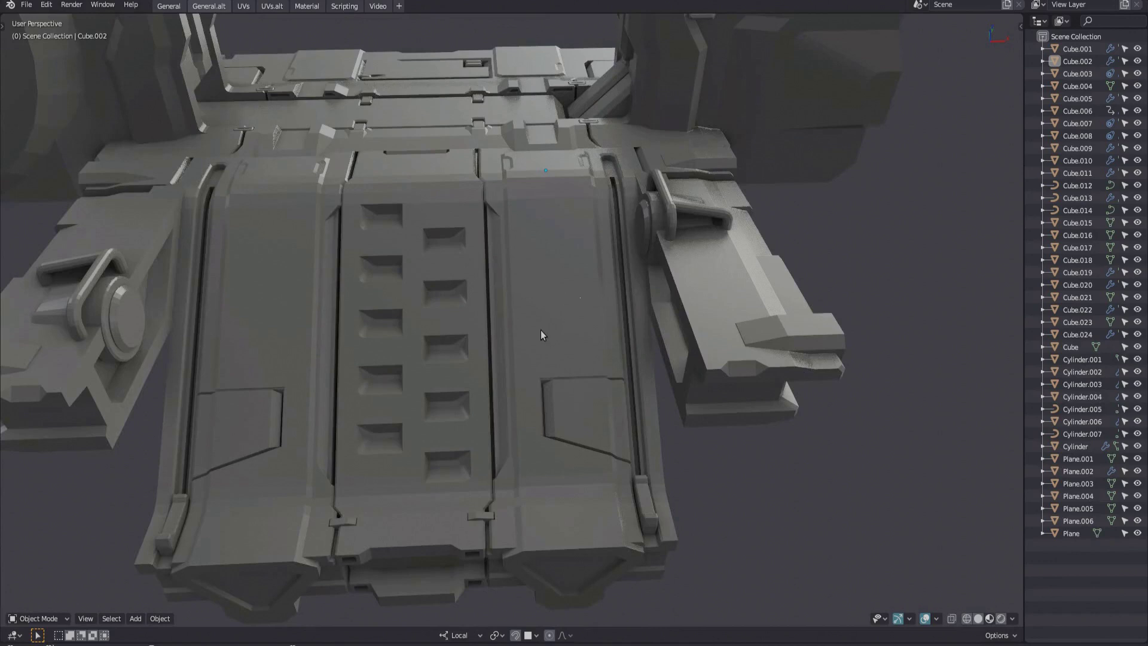
Step back two more saved versions with the Save pie, then load another saved version.
key("ctrl+s")
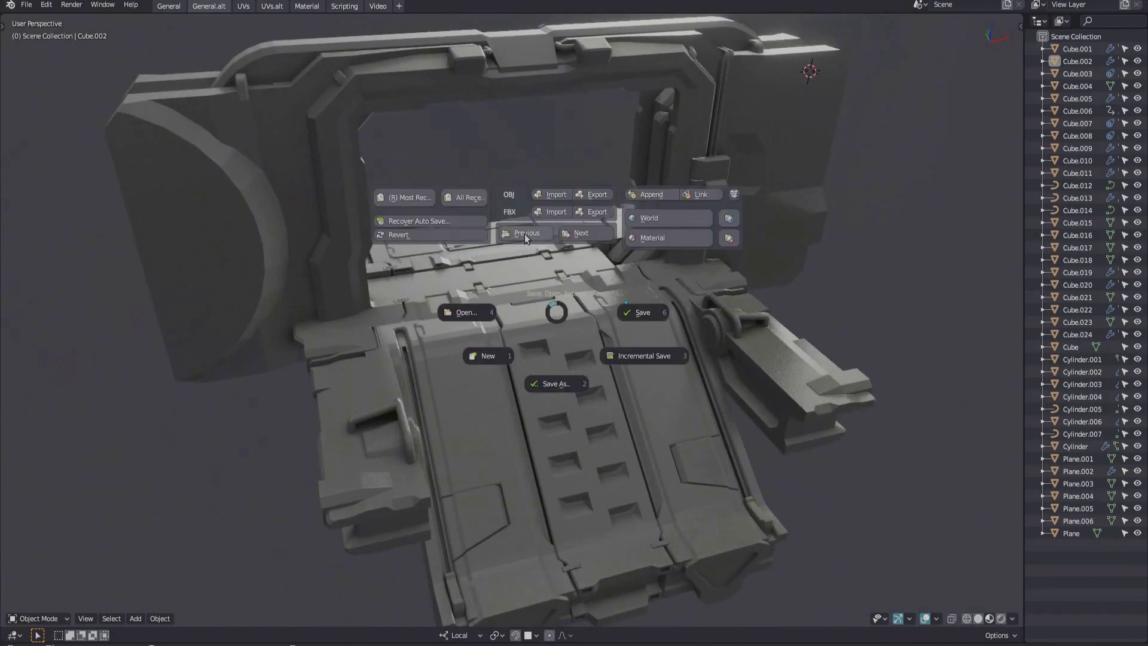
left_click(524, 234)
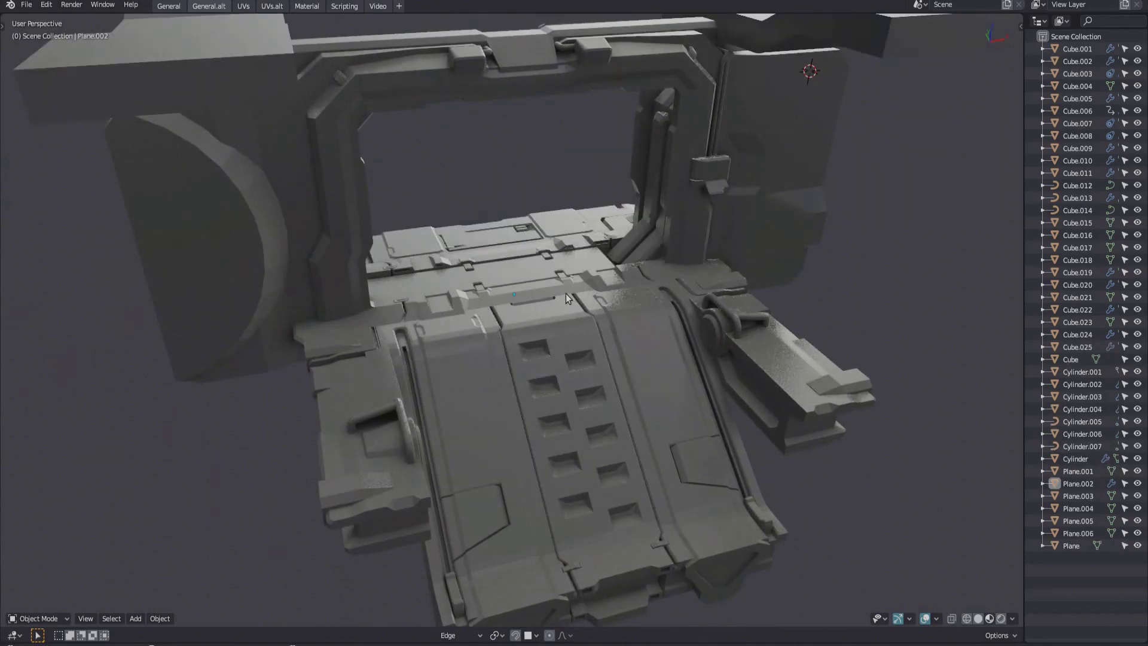
key("ctrl+s")
left_click(549, 222)
key("ctrl+s")
left_click(538, 232)
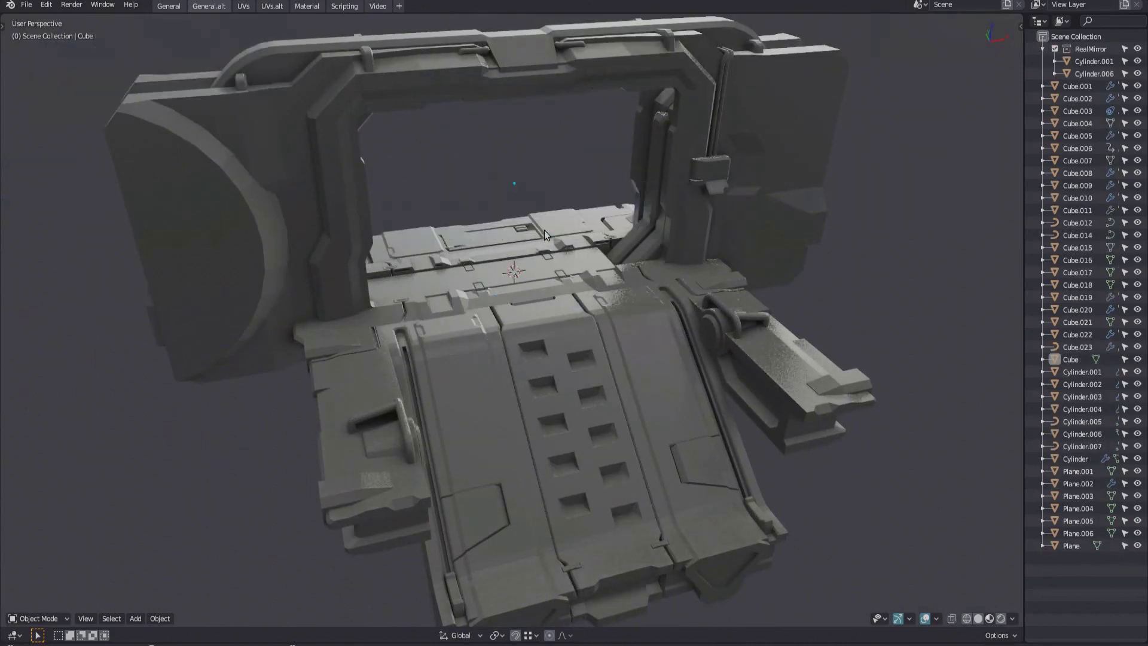